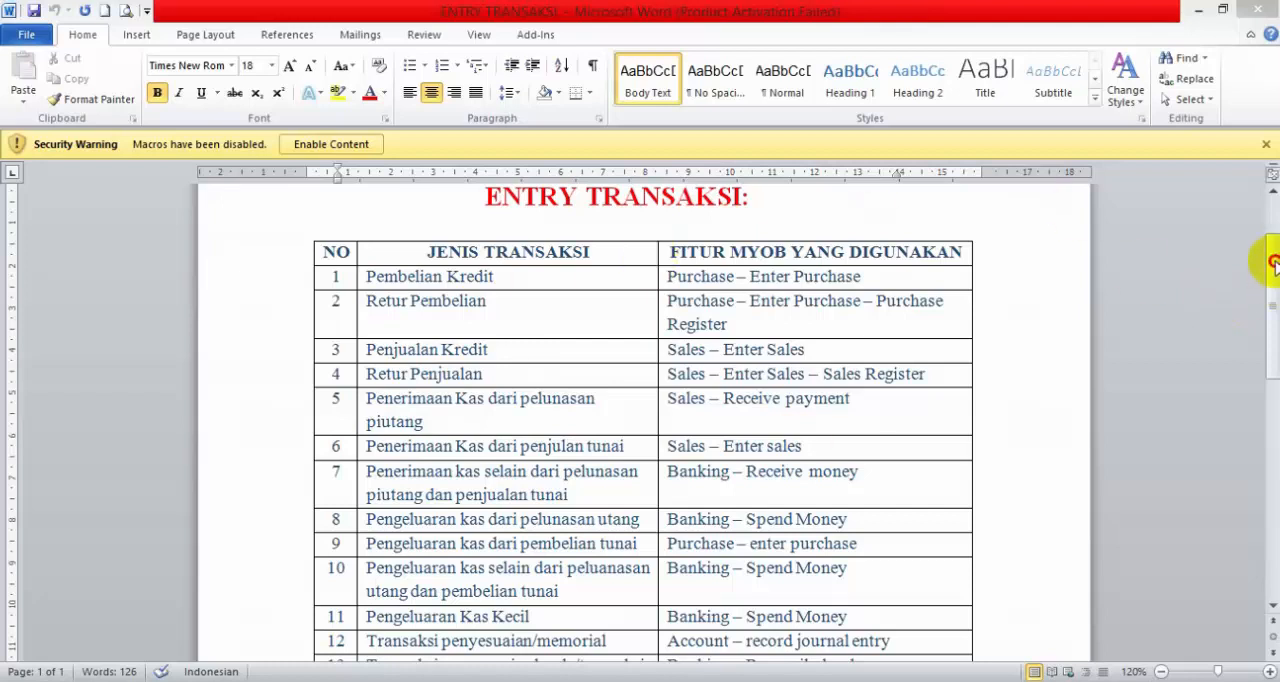
Append "/ Account – Record journal entry" to the MYOB feature listed for row 11, Pengeluaran Kas Kecil, in the transaction table
left_click_drag(1271, 251, 1274, 284)
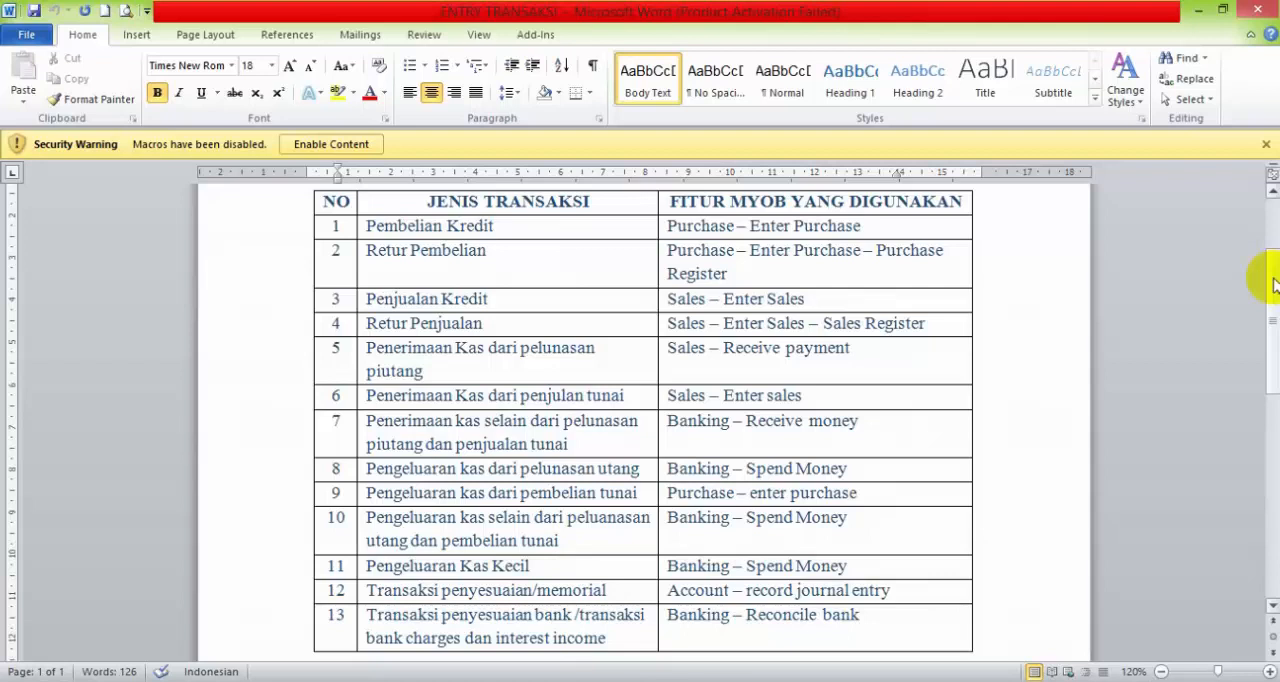
left_click_drag(1272, 285, 1267, 306)
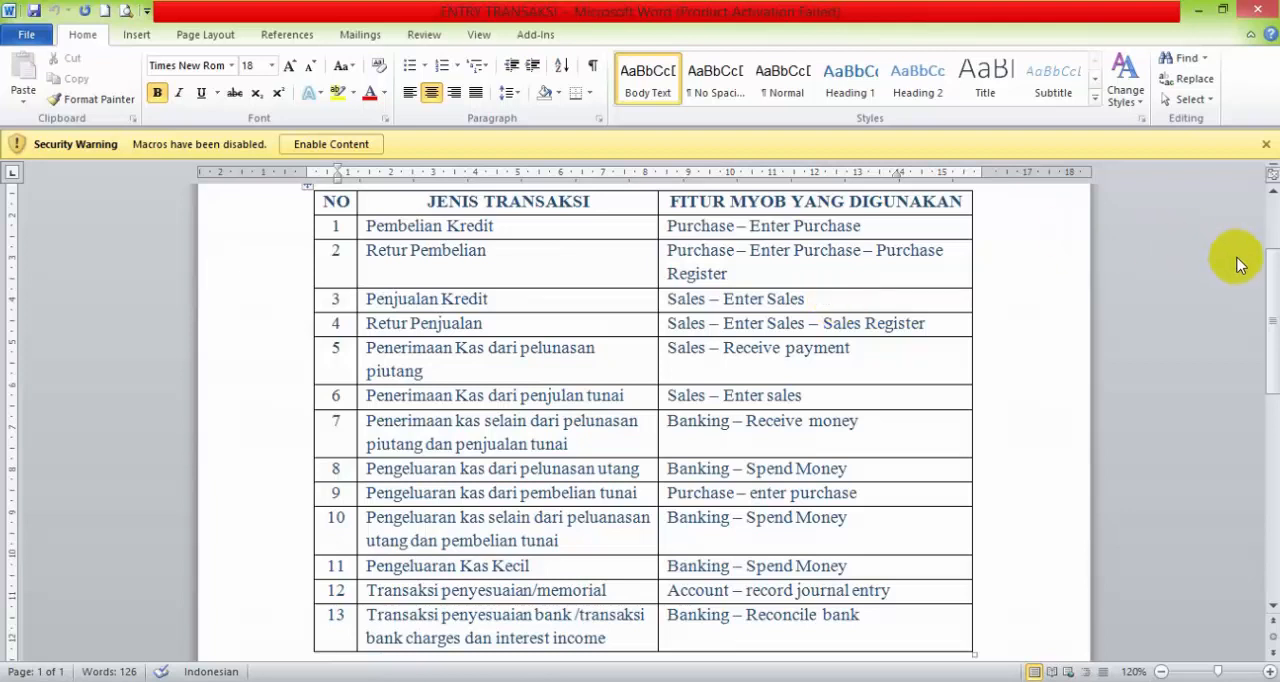
mouse_move(1268, 272)
left_mouse_down()
mouse_move(1272, 418)
mouse_move(1274, 206)
mouse_move(1274, 309)
mouse_move(1272, 277)
left_mouse_up()
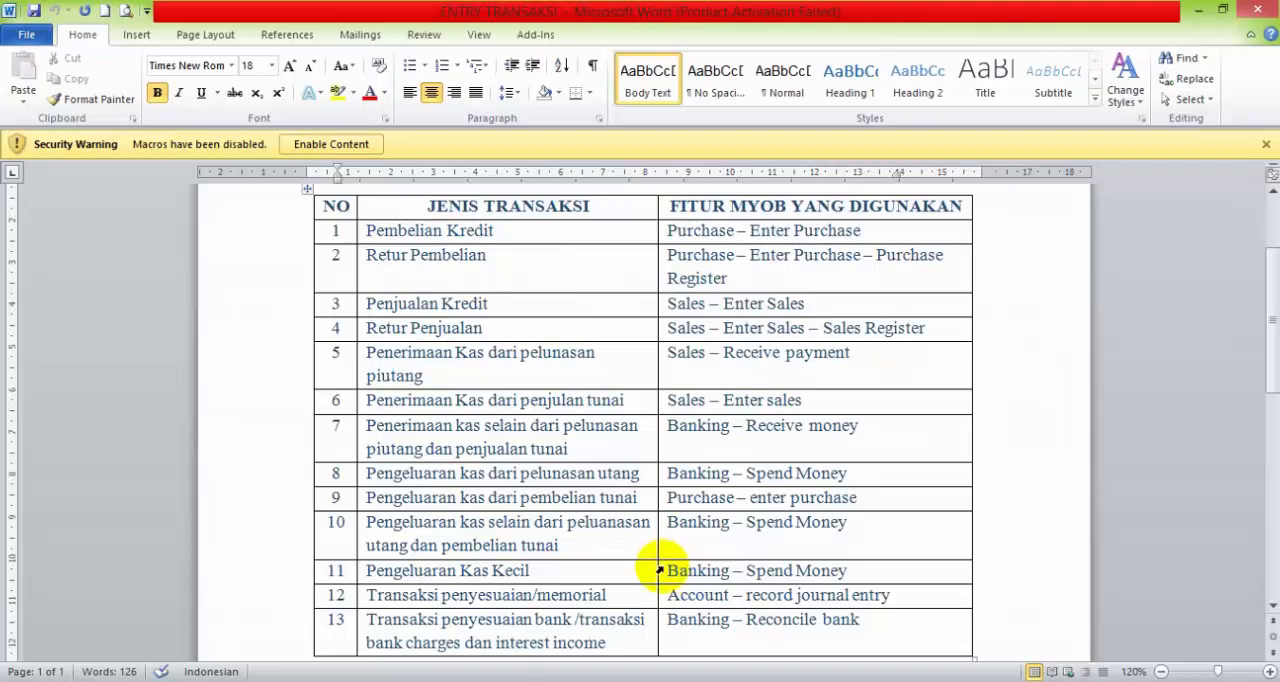
left_click(864, 575)
type("/")
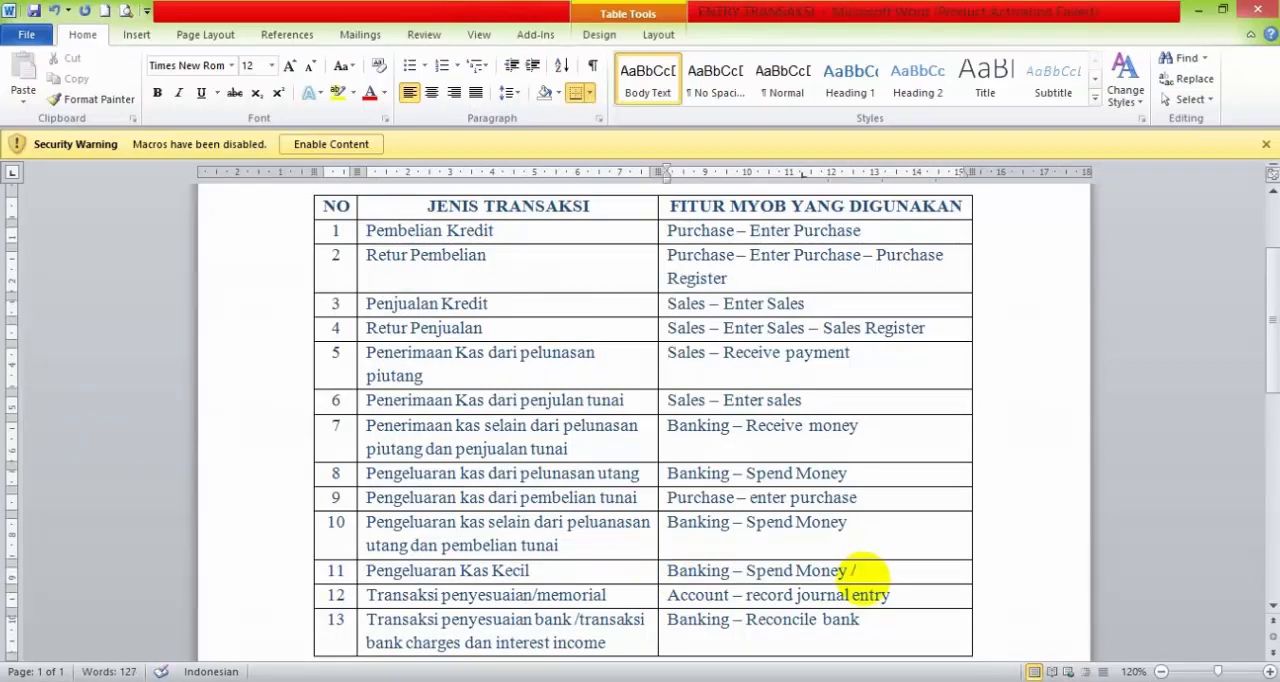
type("Account - Re")
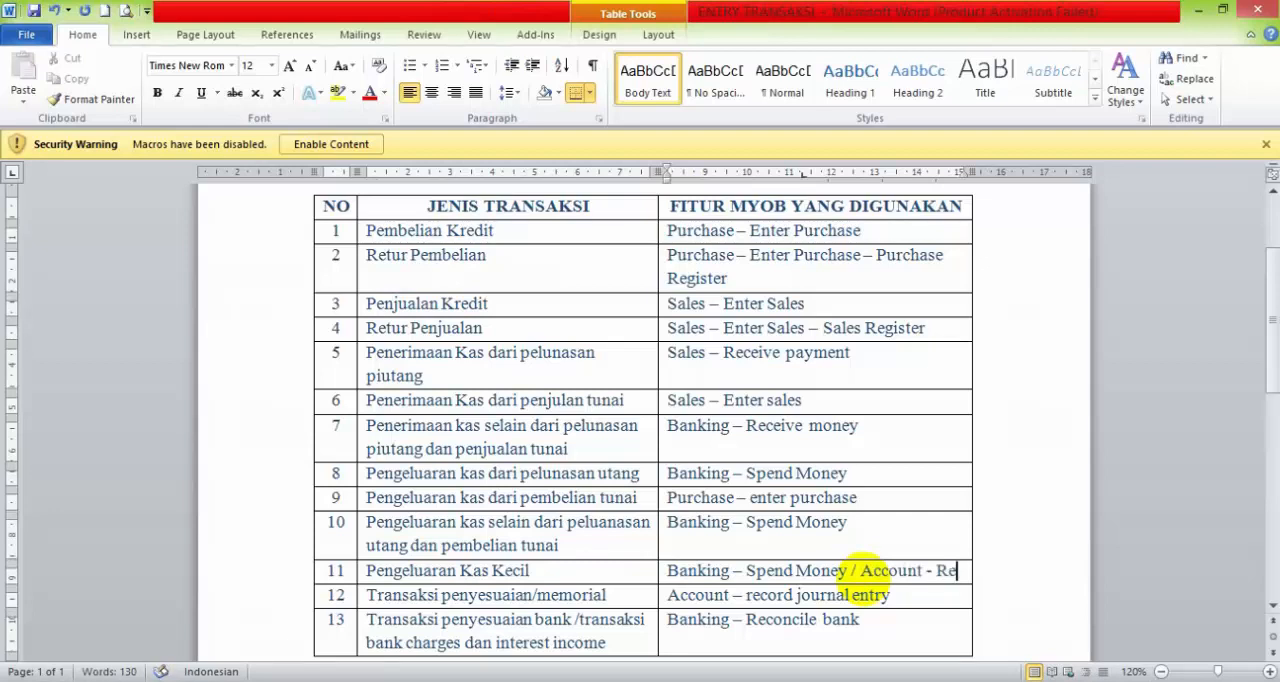
type("cord")
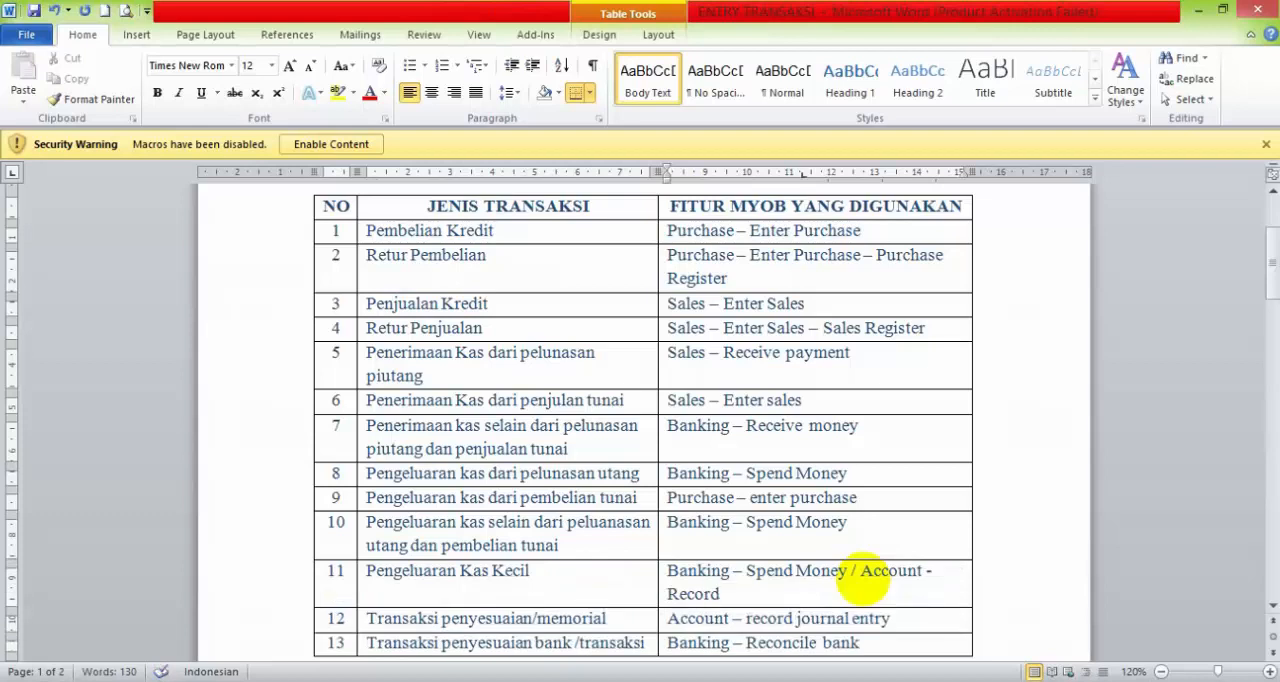
type(" ju")
key("BackSpace")
type("ournal entry")
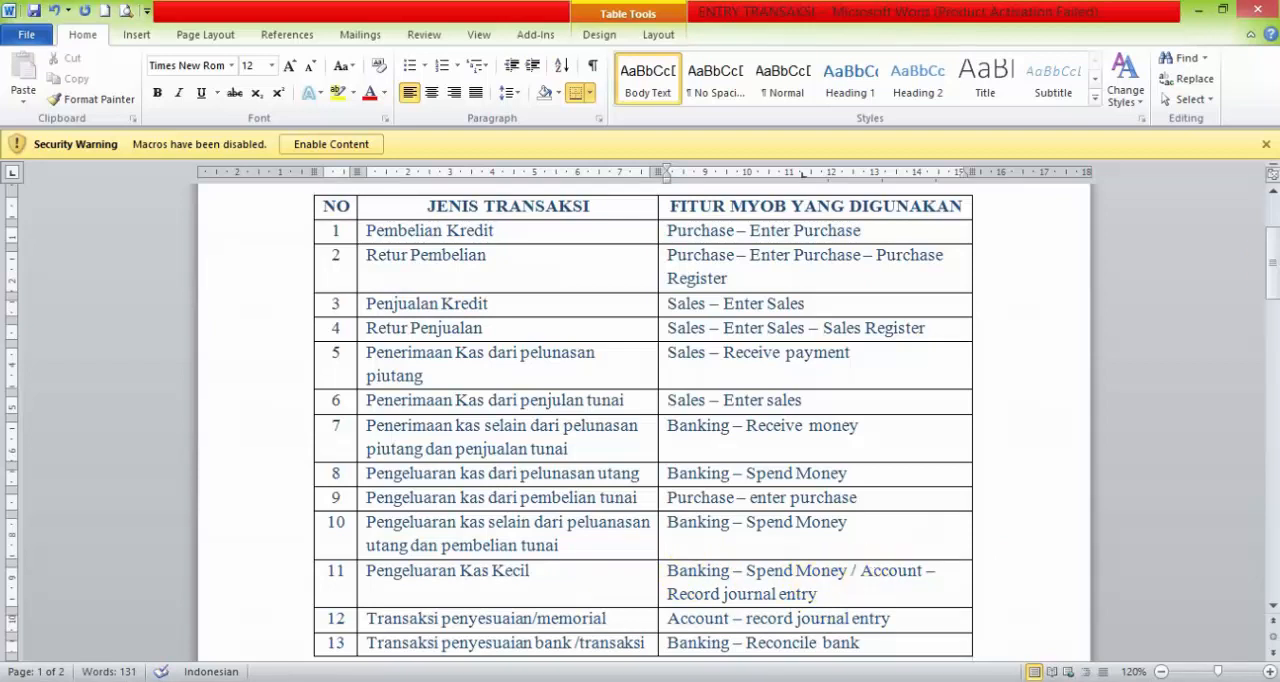
left_click_drag(1274, 278, 1274, 275)
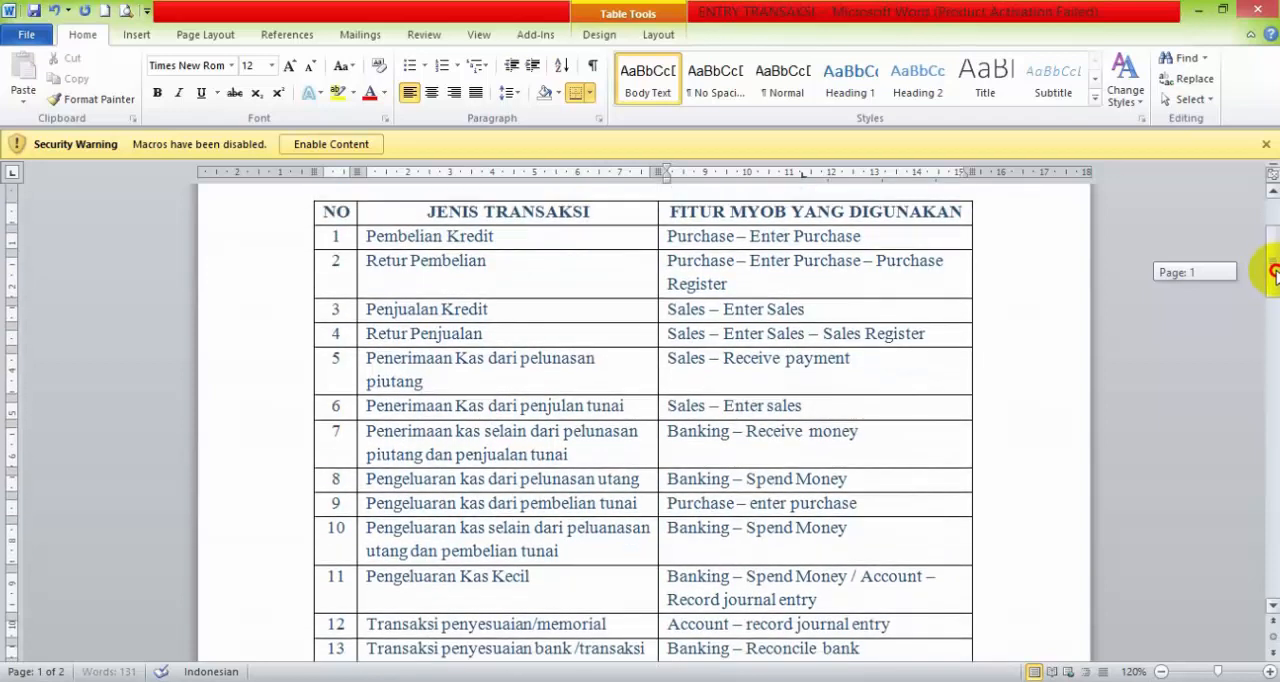
left_click_drag(1274, 272, 1271, 268)
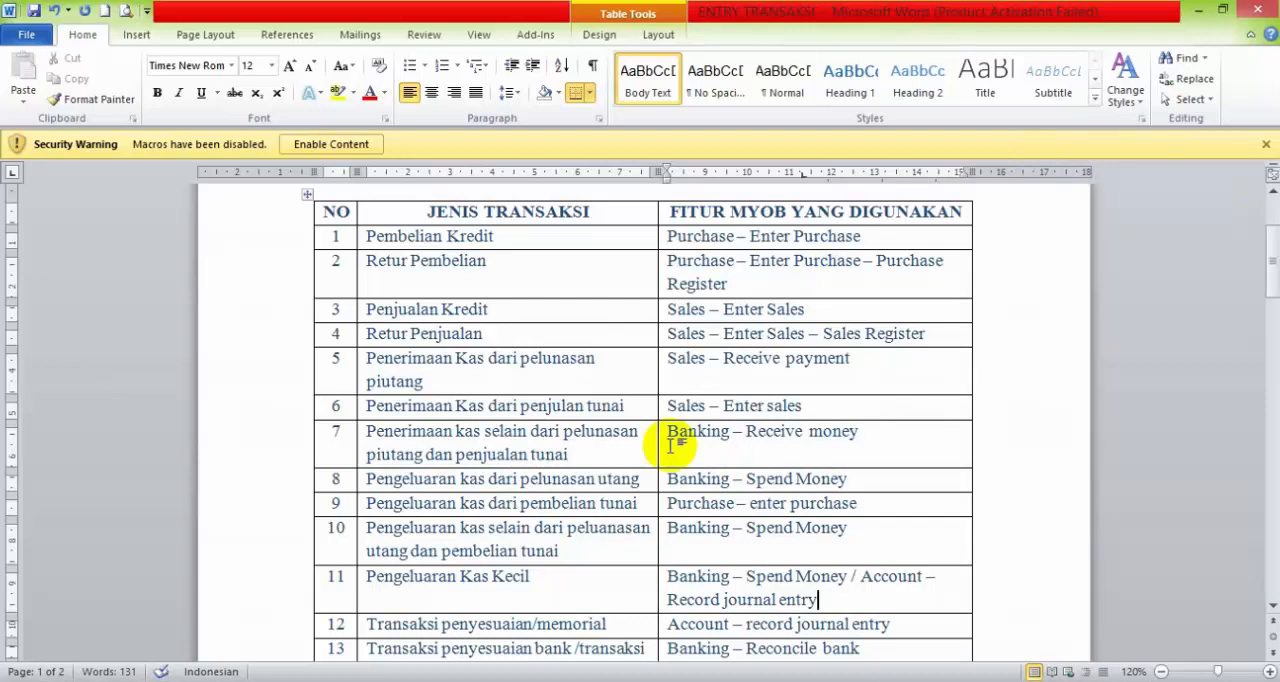
Switch to MYOB Accounting and open the PT AL FATH ELEKTRONIK company file, signing on as Administrator and skipping data verification
mouse_move(308, 681)
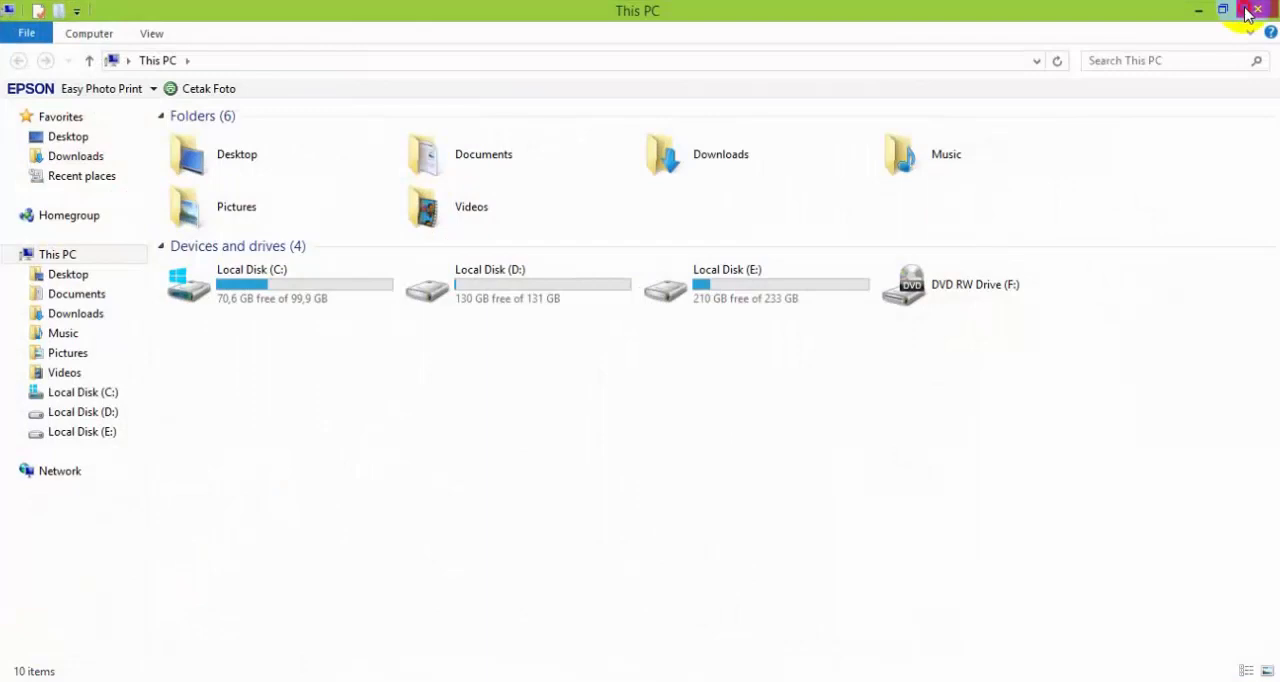
left_click(1248, 11)
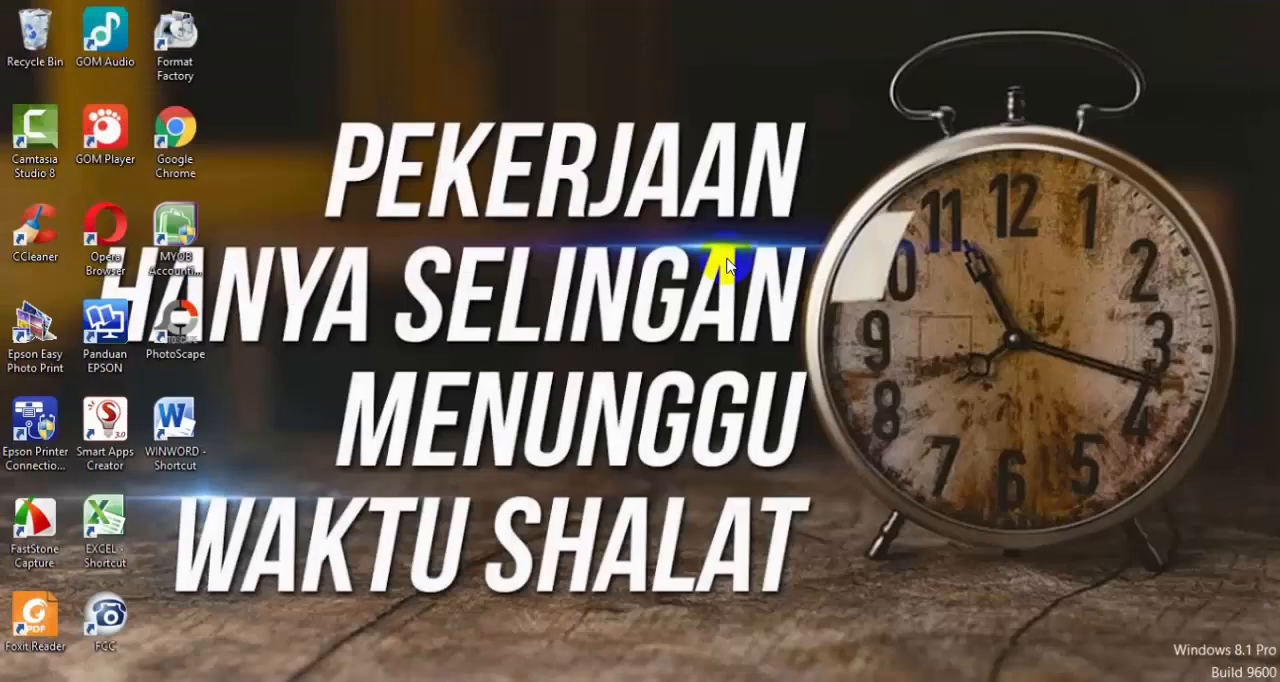
left_click(172, 243)
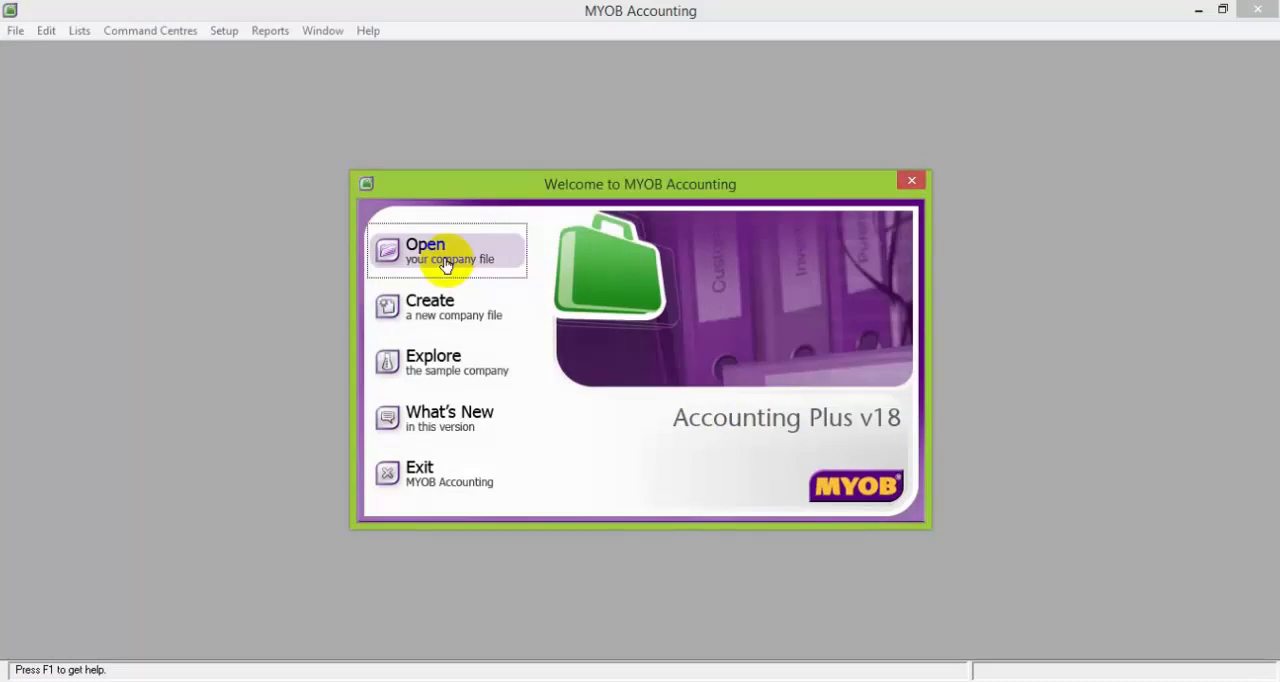
left_click(446, 262)
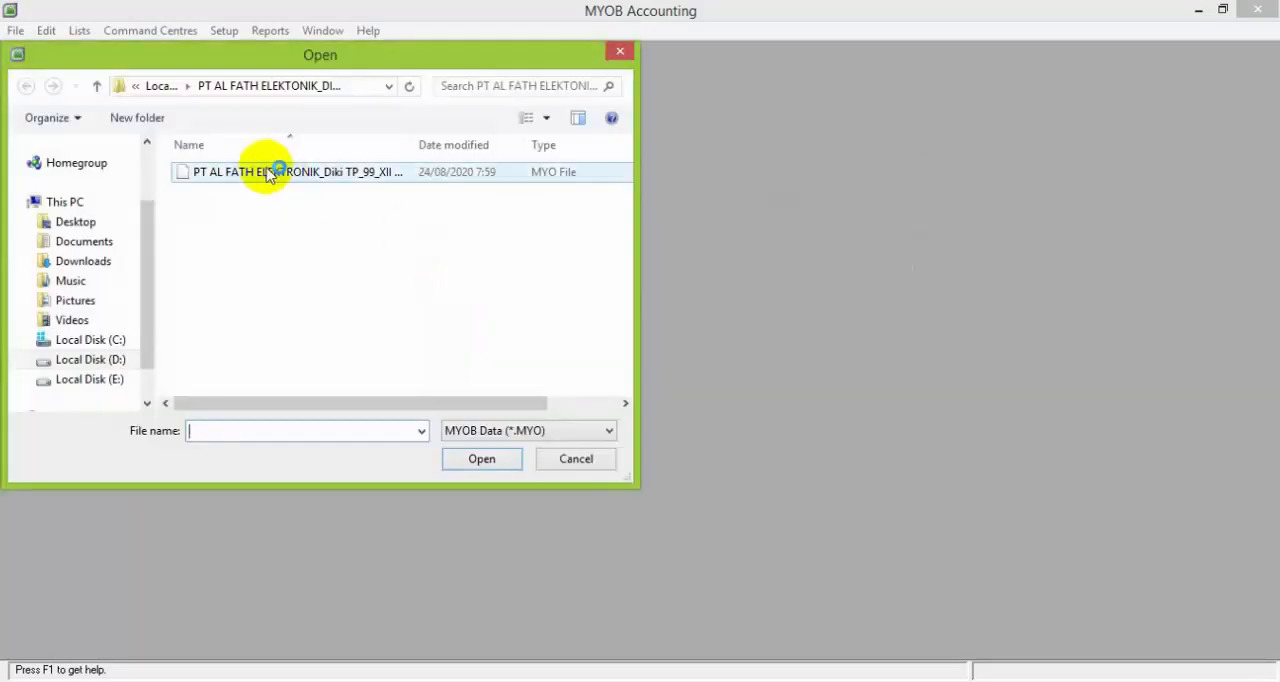
double_click(268, 174)
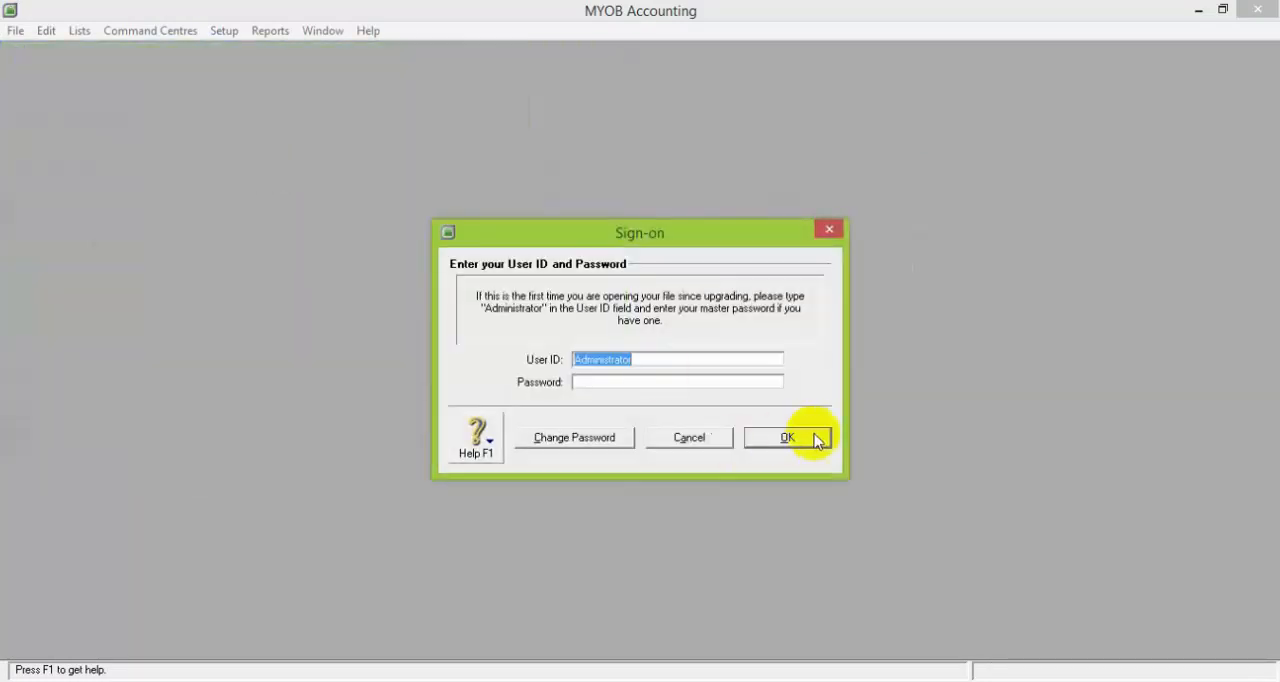
left_click(817, 441)
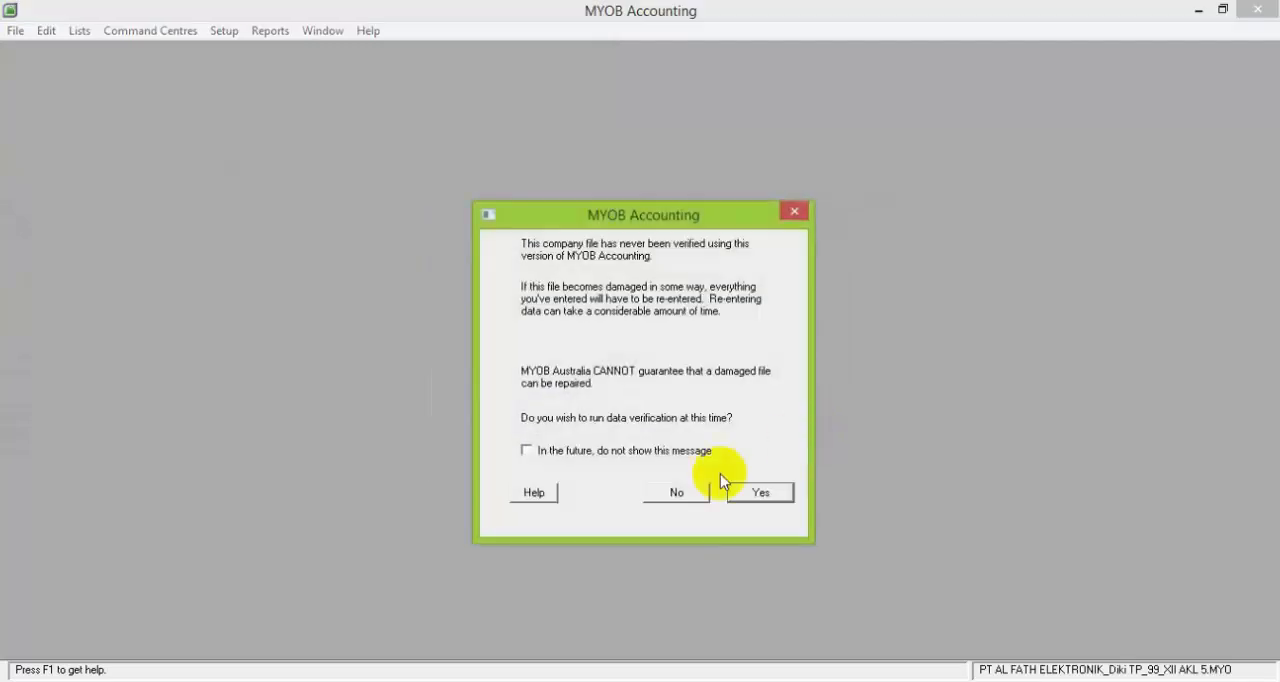
left_click(688, 492)
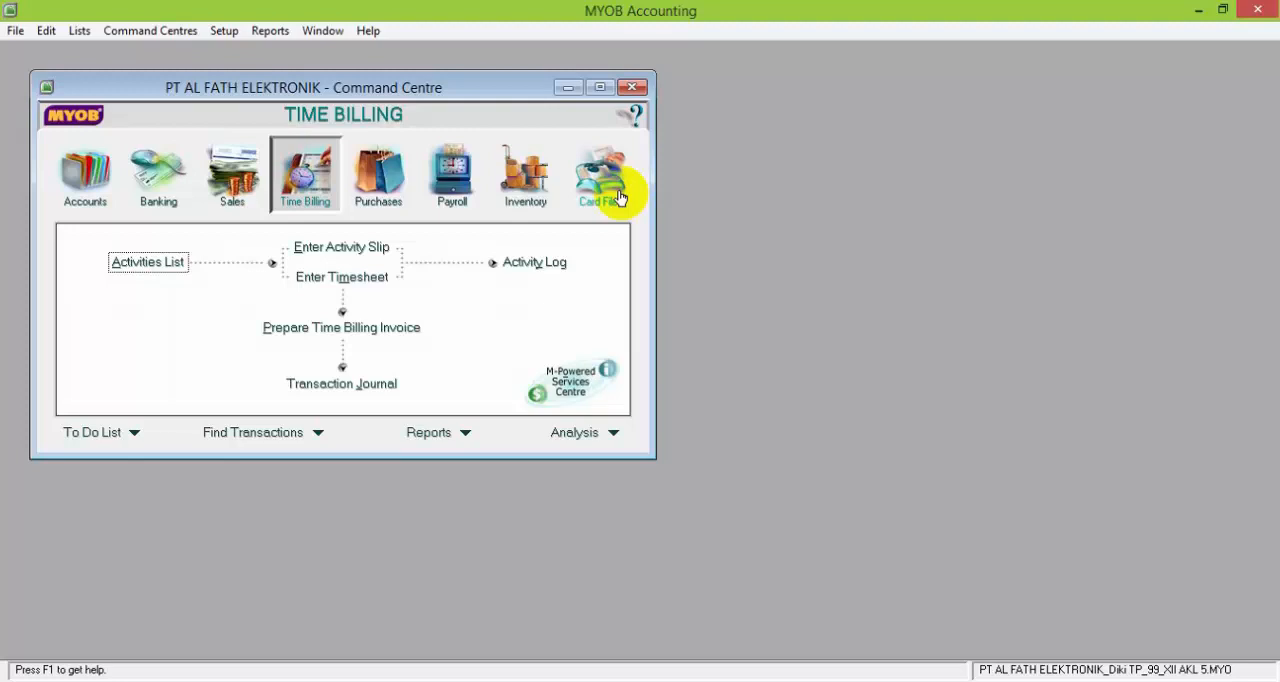
Look through the Purchases, Sales, Banking and Accounts command centres for the features used to enter each transaction type
left_click(368, 173)
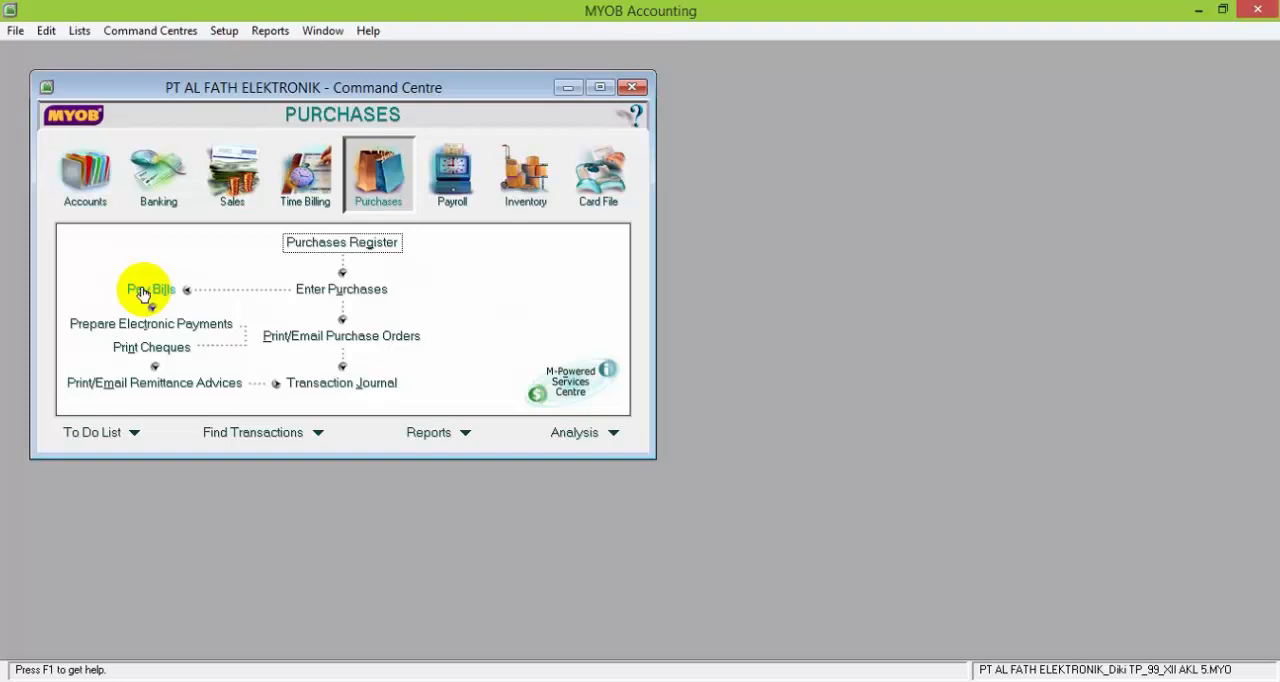
left_click(224, 194)
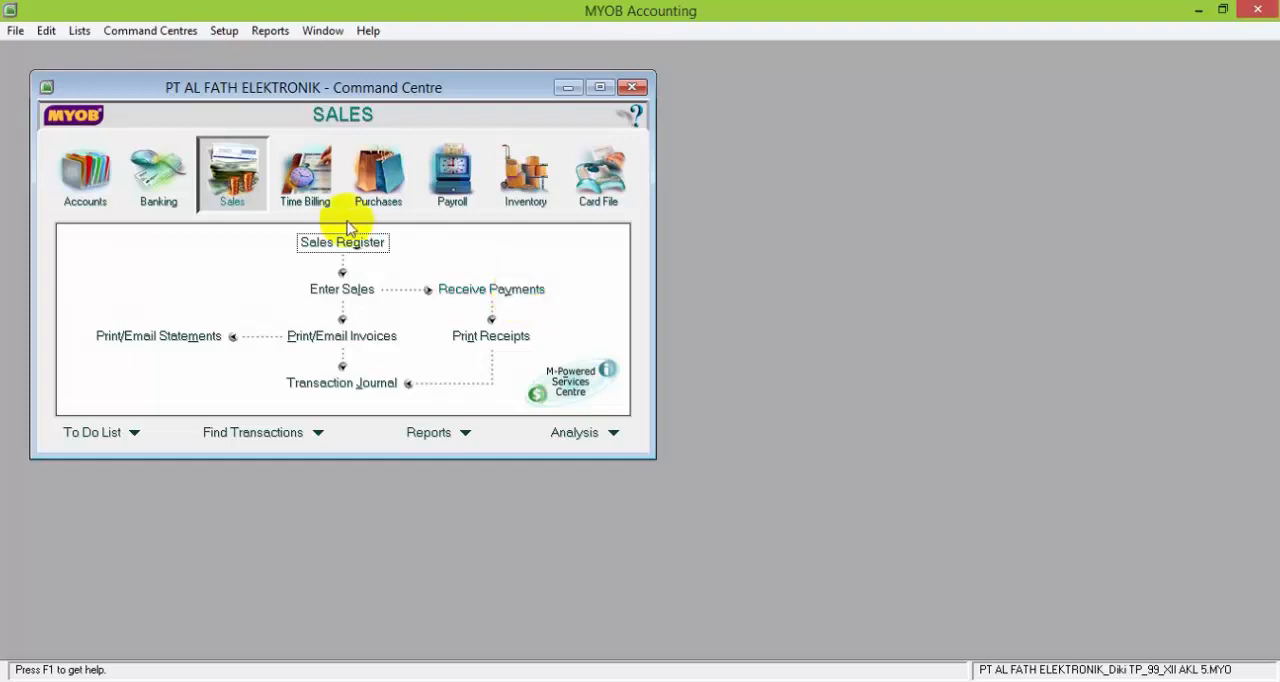
left_click(155, 175)
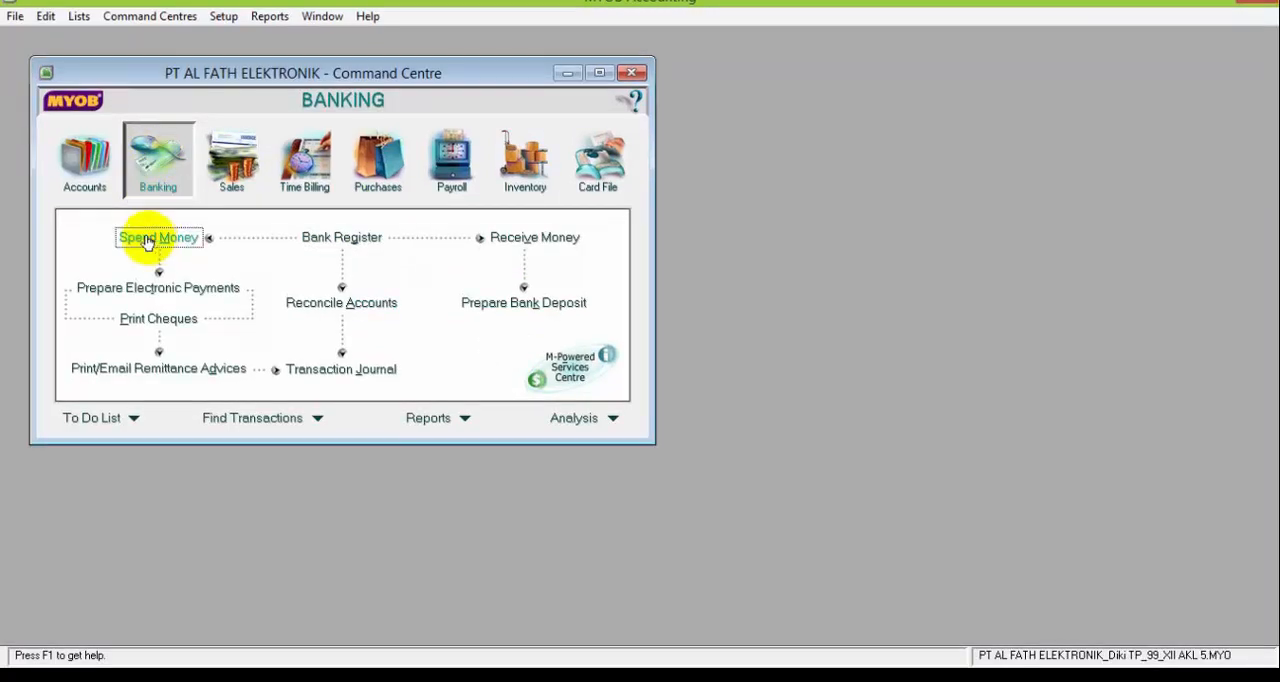
left_click(100, 193)
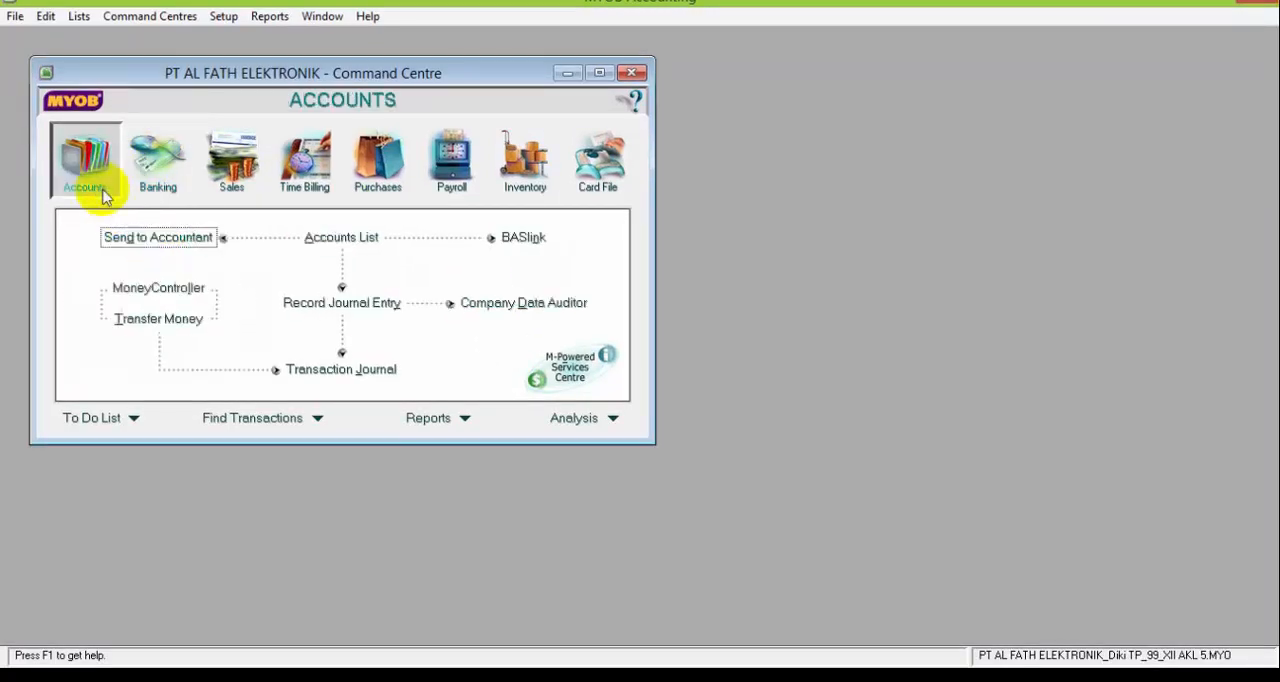
left_click(176, 186)
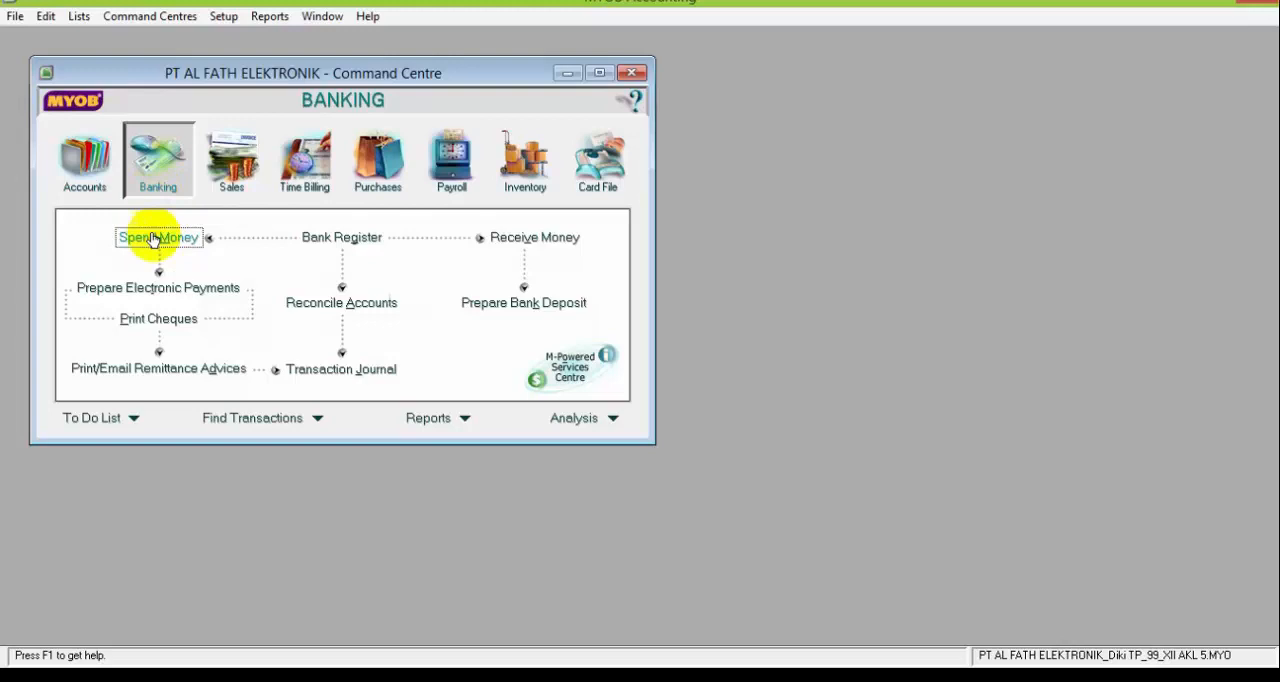
left_click(81, 177)
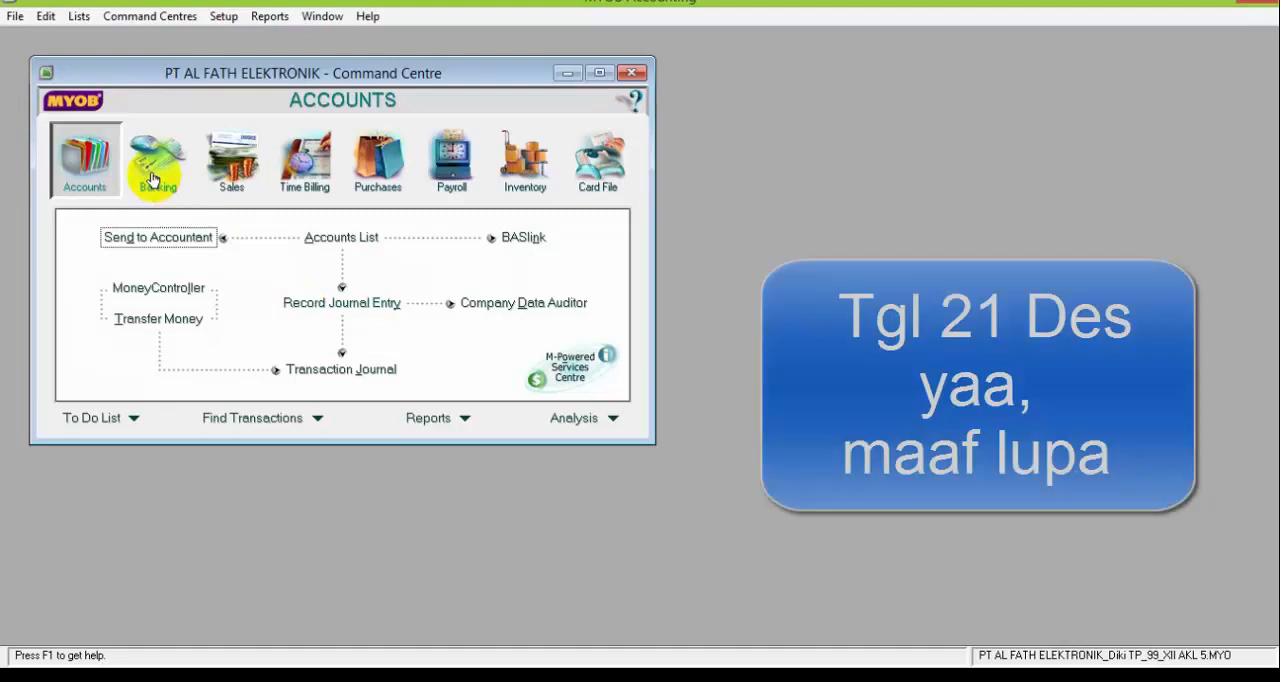
left_click(153, 179)
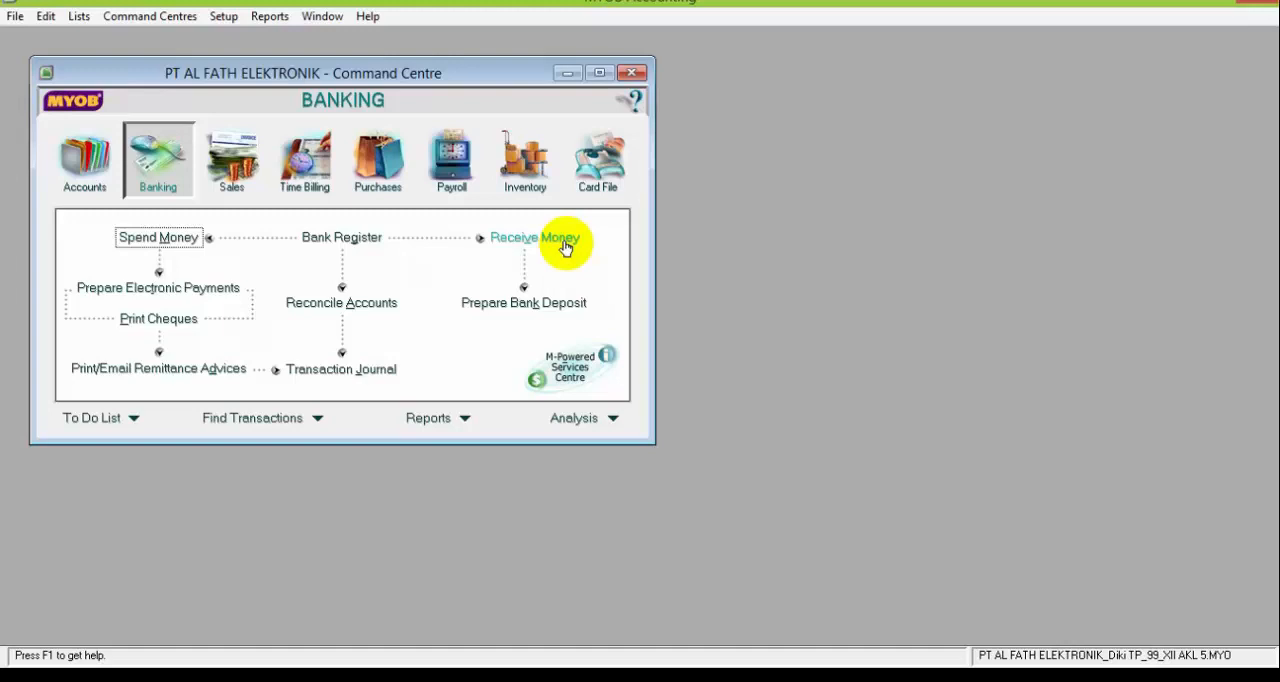
left_click(564, 247)
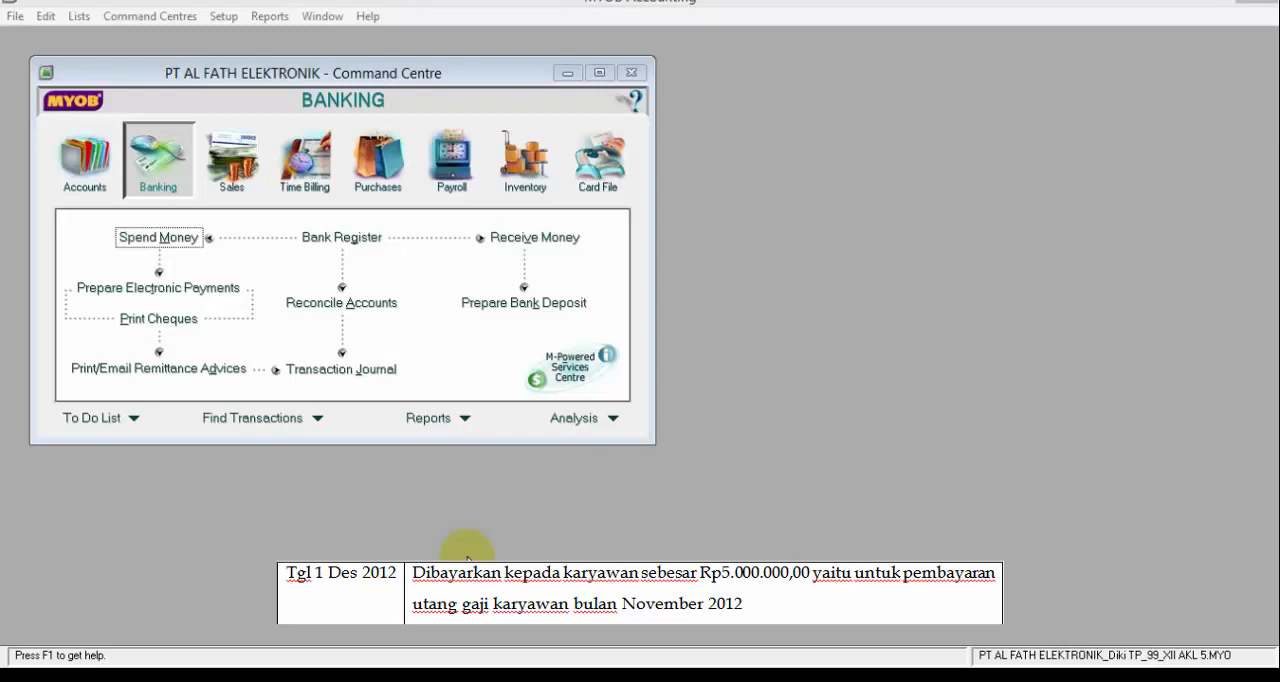
Start a Spend Money transaction from the Banking command centre and date it 1/12/2012
left_click(165, 170)
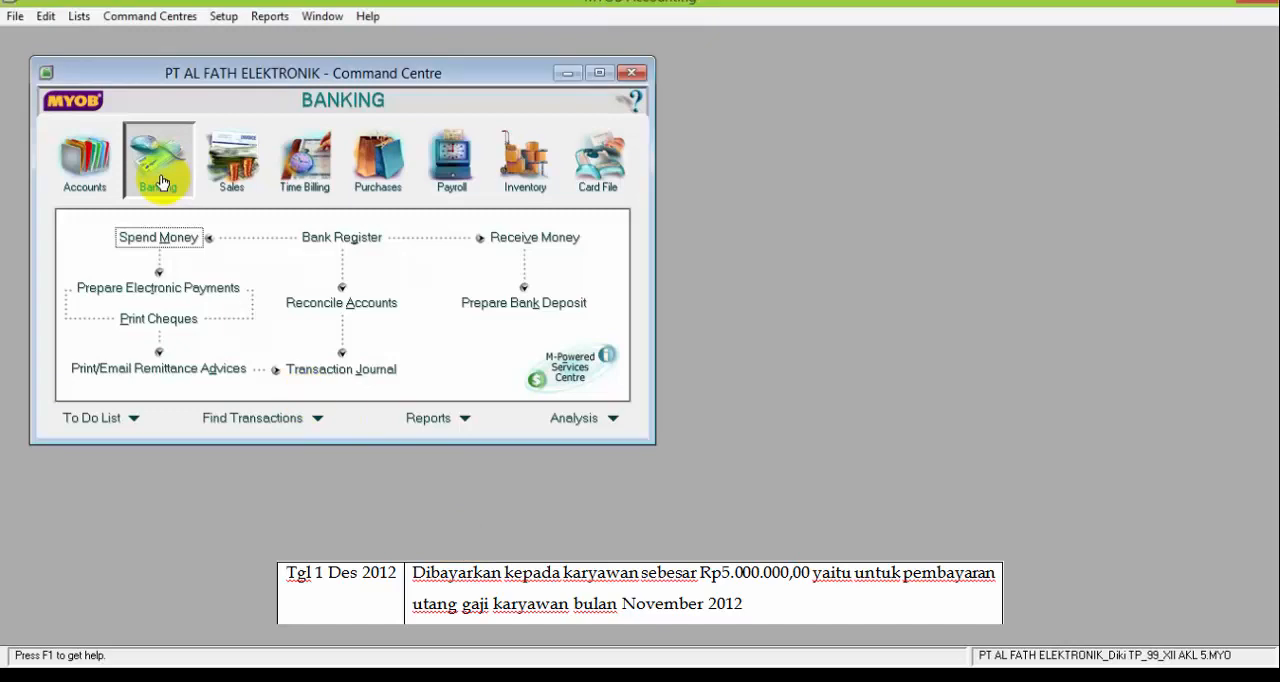
left_click(172, 242)
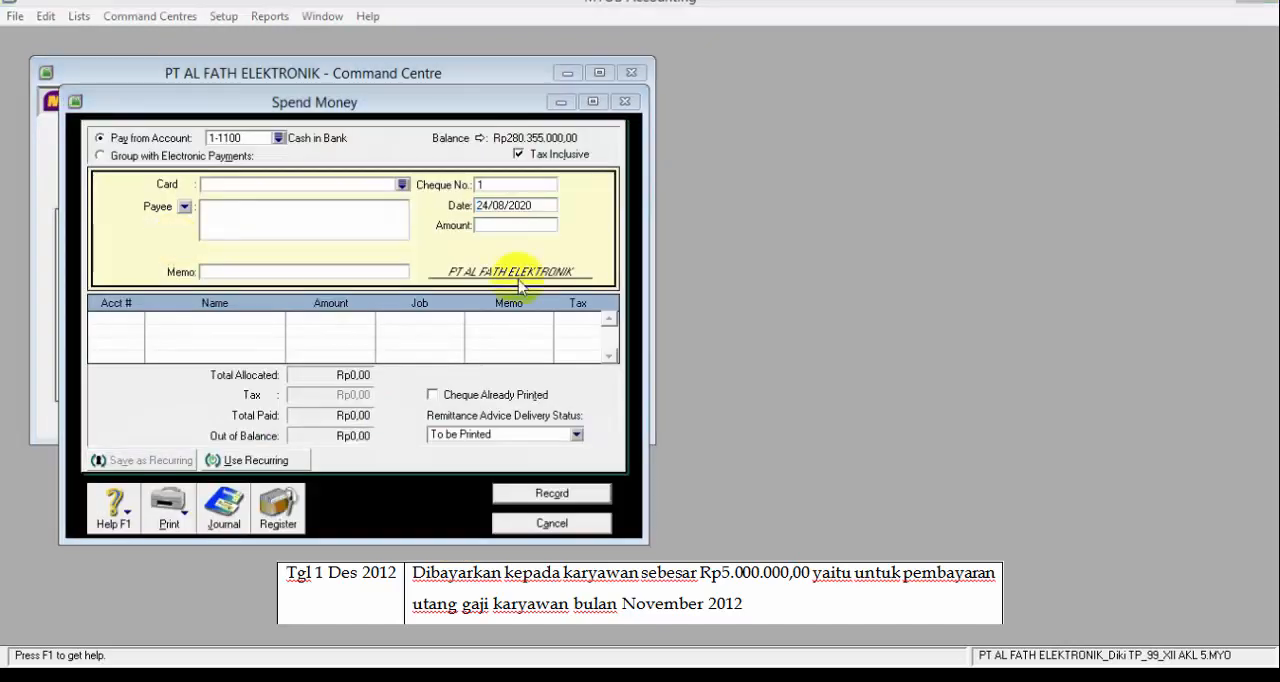
left_click(487, 205)
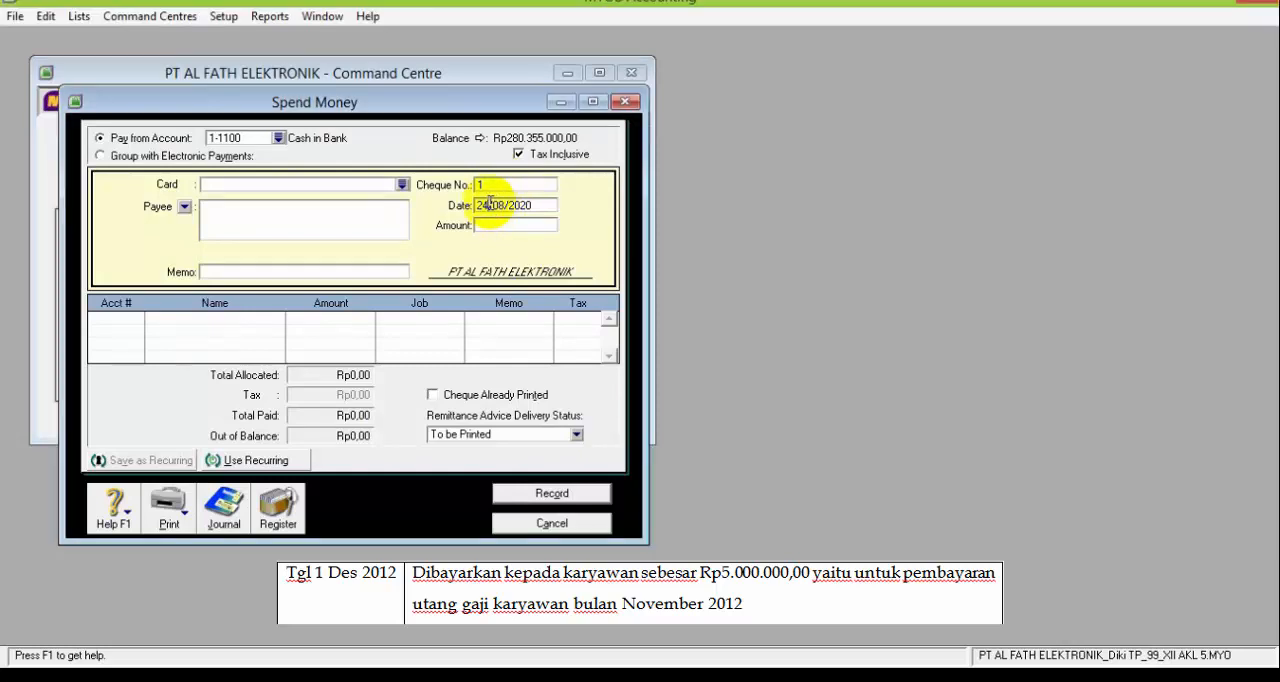
key("BackSpace")
key("BackSpace")
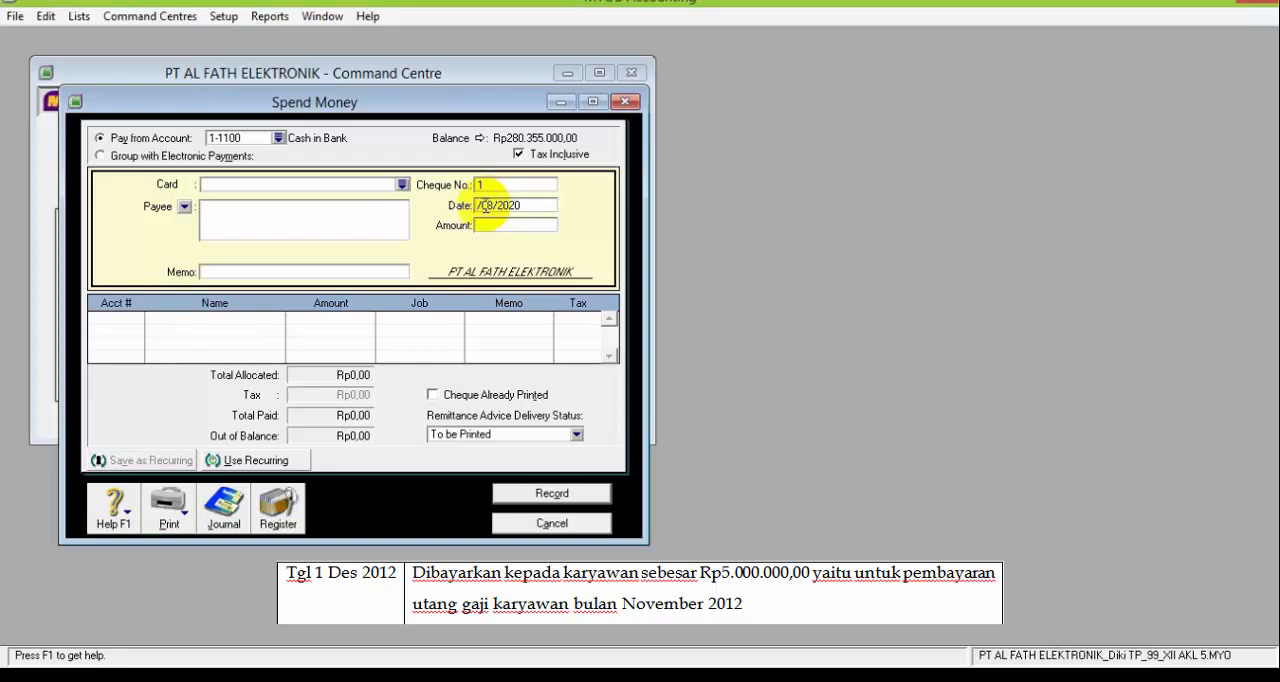
type("1")
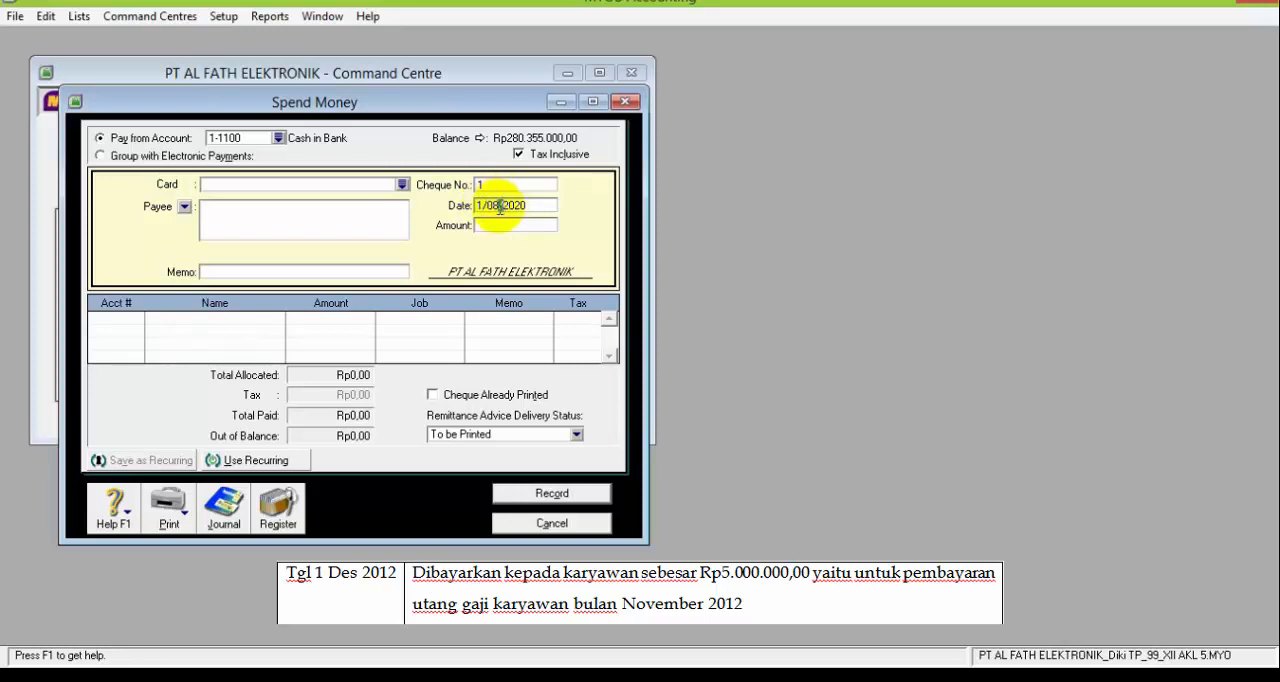
left_click(499, 207)
key("BackSpace")
key("BackSpace")
type("12")
left_click(542, 207)
key("BackSpace")
key("BackSpace")
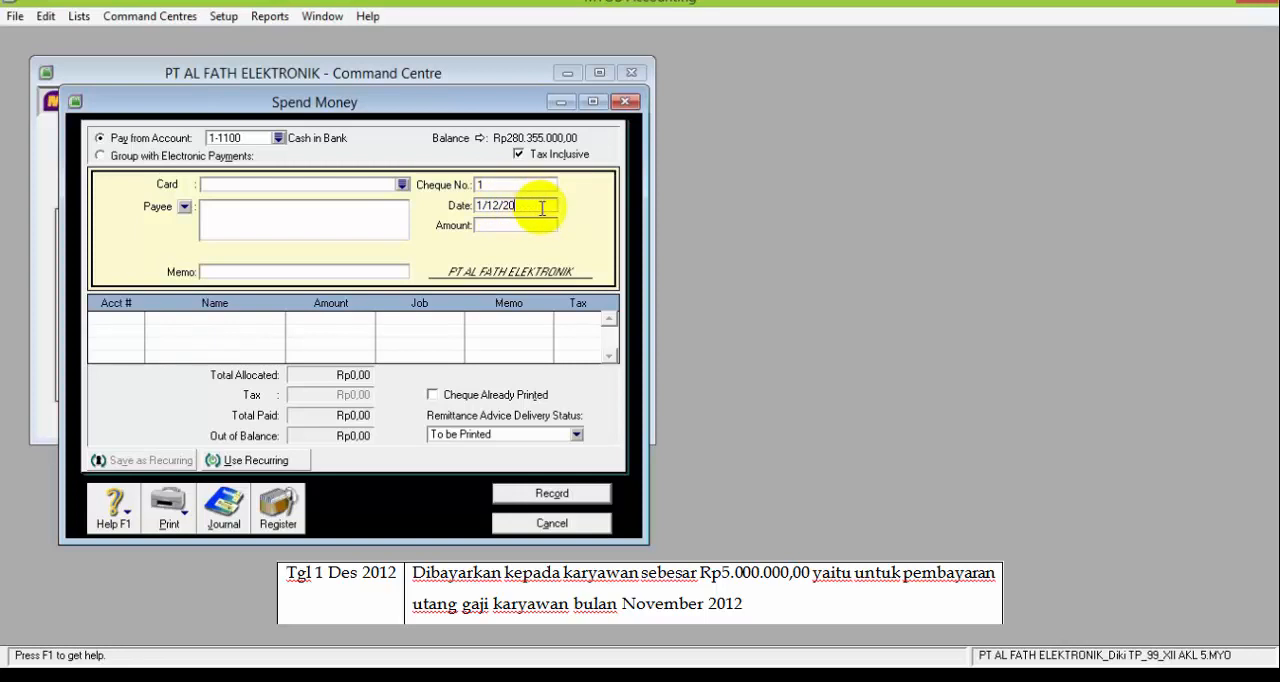
type("12")
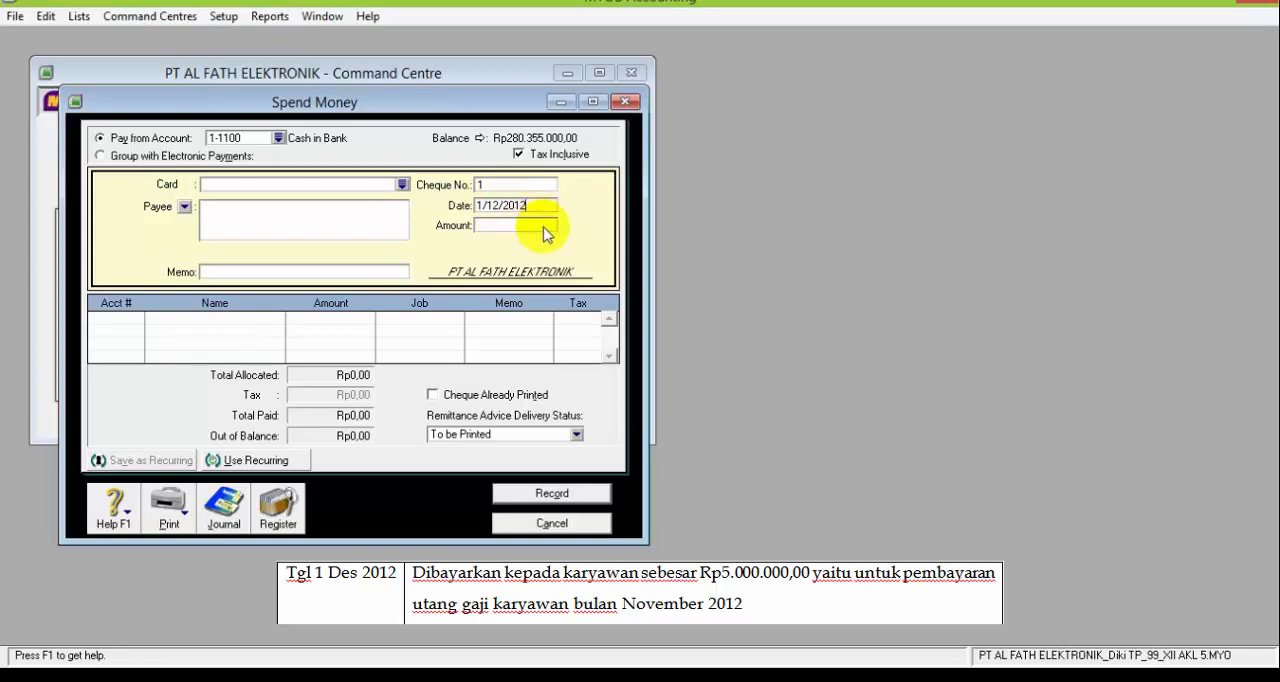
Set the payment amount to Rp5.000.000,00 in the Spend Money transaction
left_click(544, 225)
type("5.000.")
type("00000")
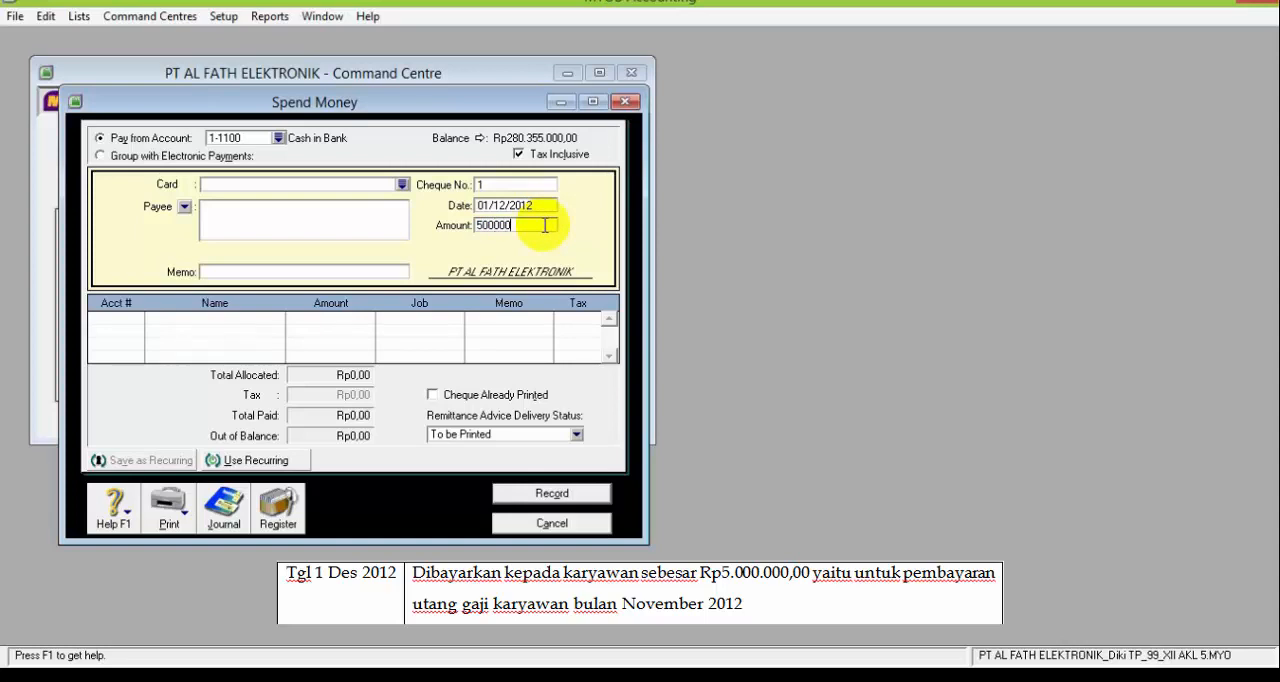
key("Tab")
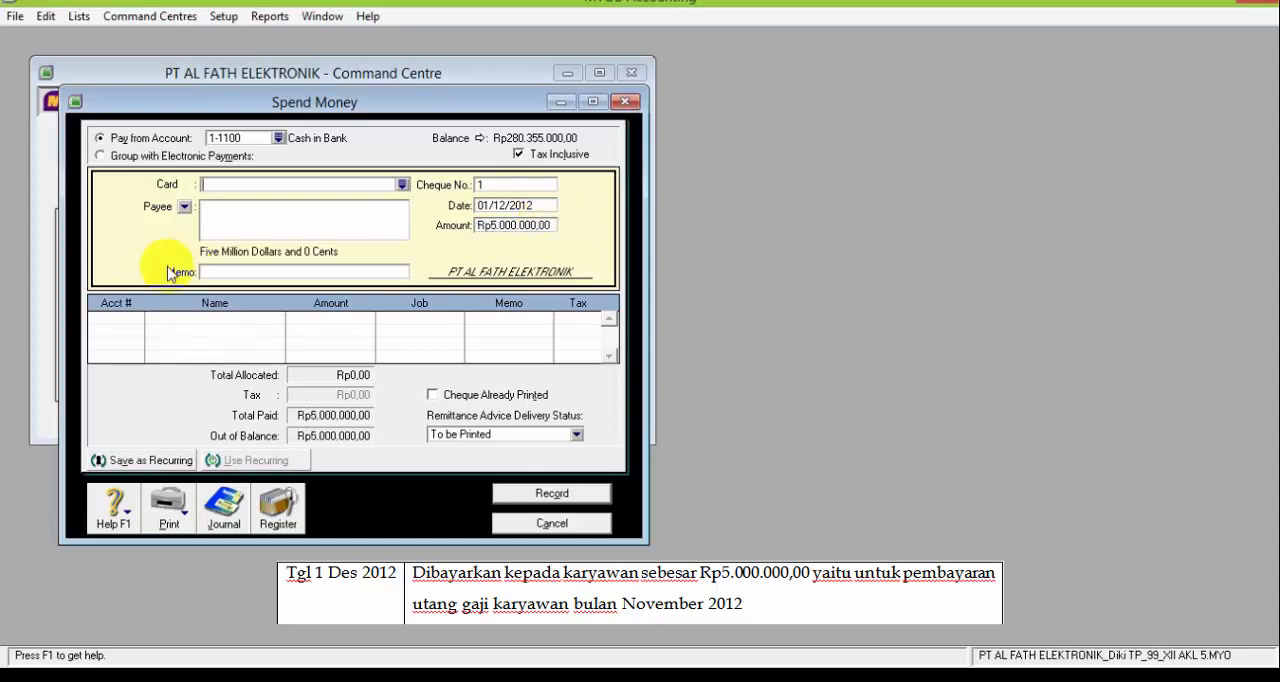
Enter the memo "Membayar utang gaji karyawan bulan November 2021" for the Spend Money payment
left_click(253, 271)
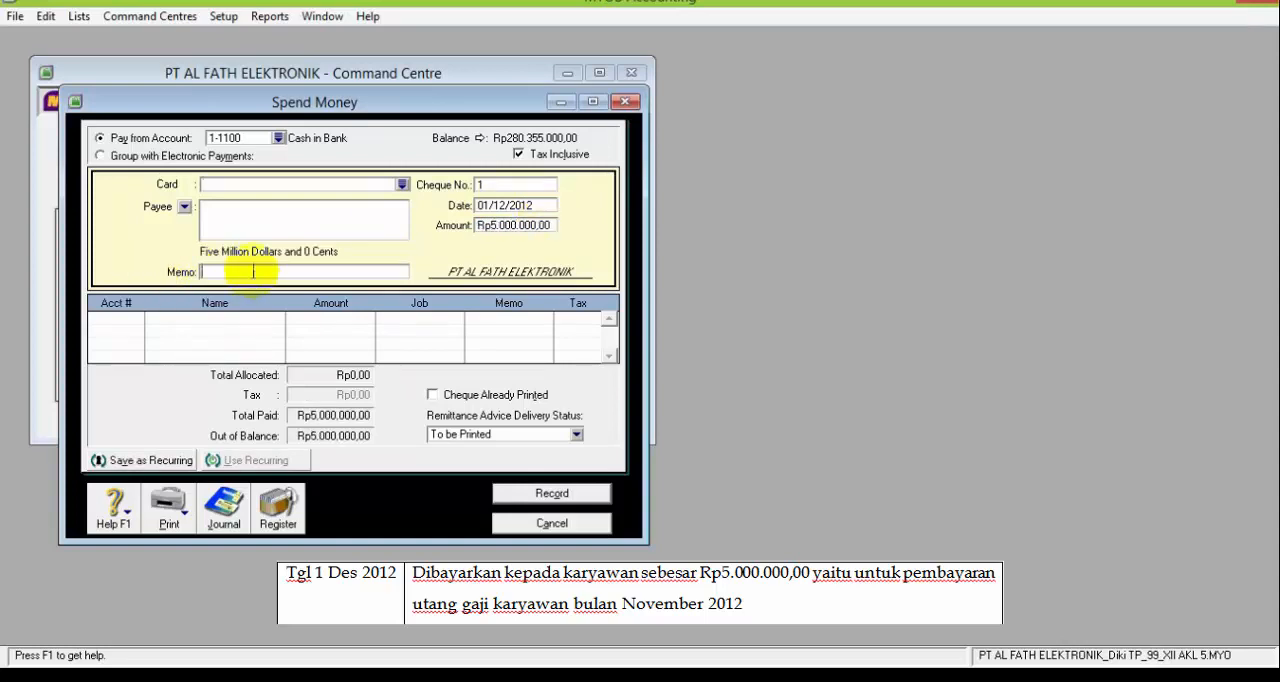
type("Membayar utang gaji karyawa")
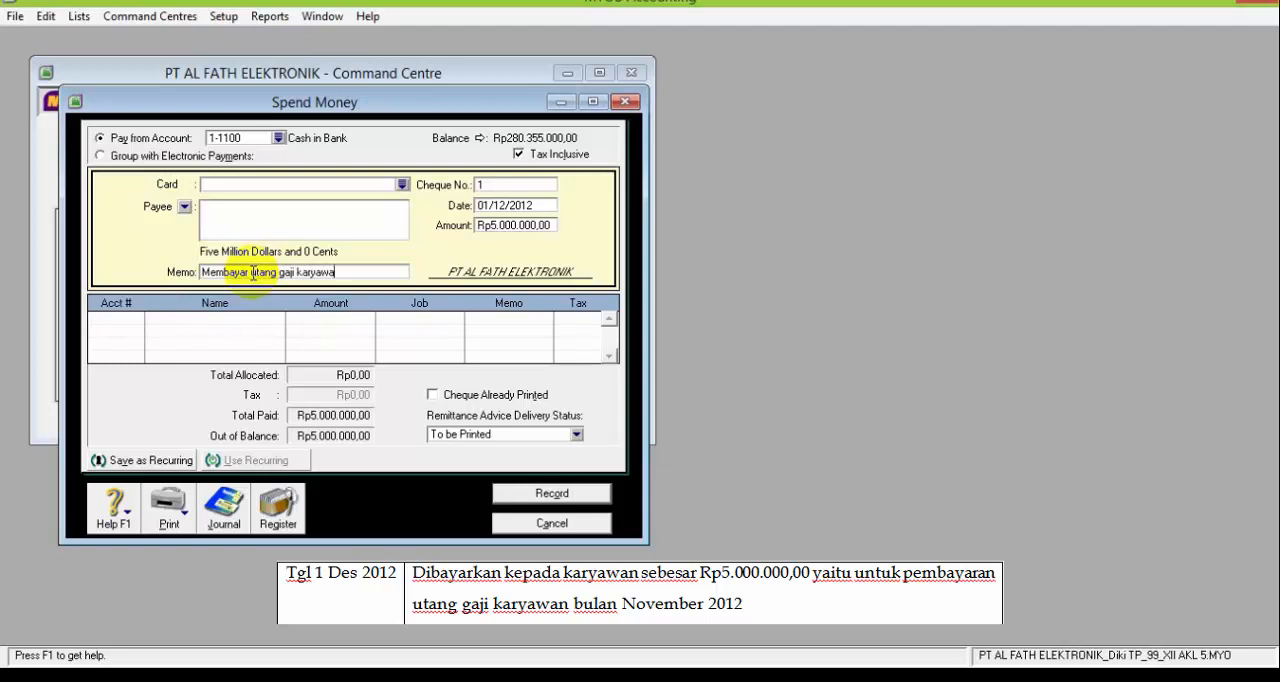
type("n bulan November 2021")
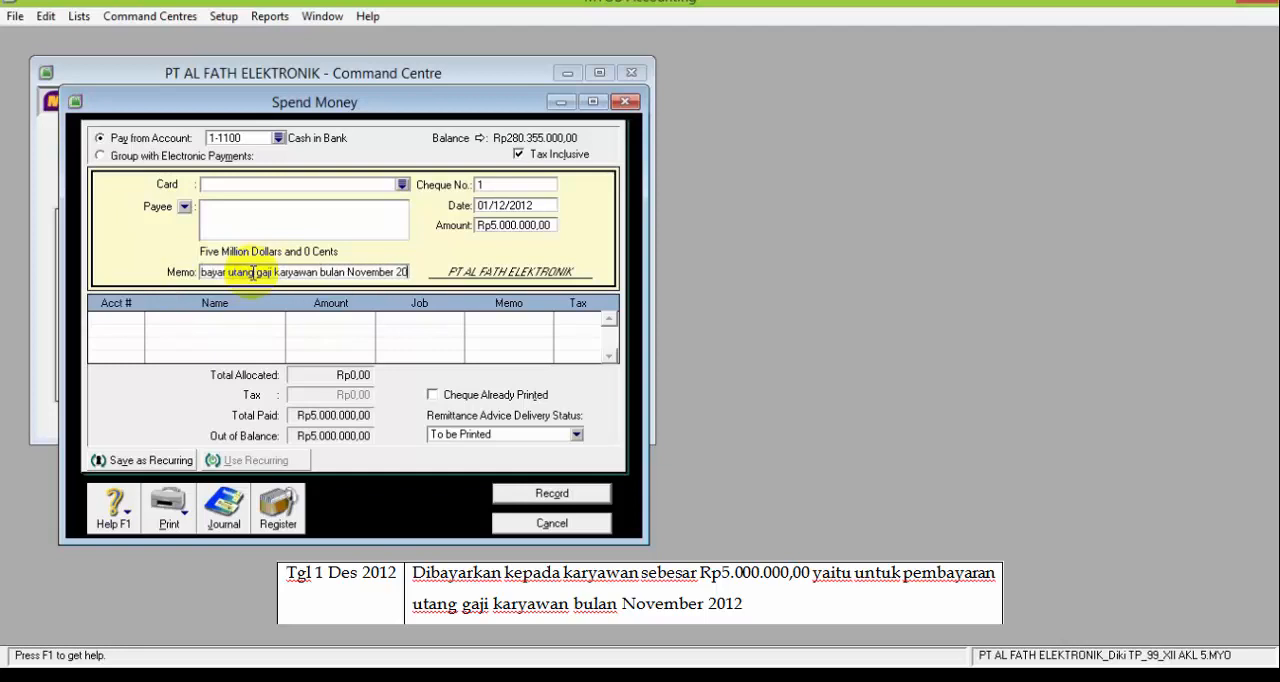
Allocate the Rp5.000.000,00 payment to account 2-1200 Expense Payable, keeping 1-1100 Cash in Bank as the paying account
left_click(137, 325)
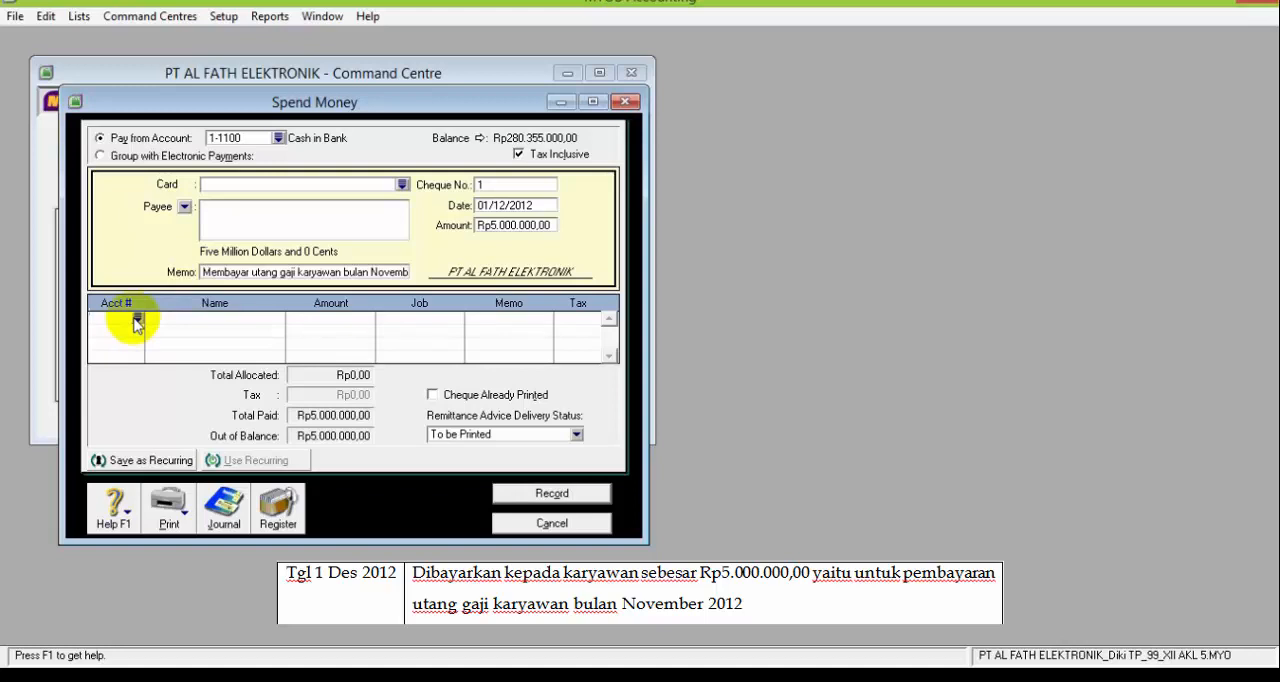
type("6")
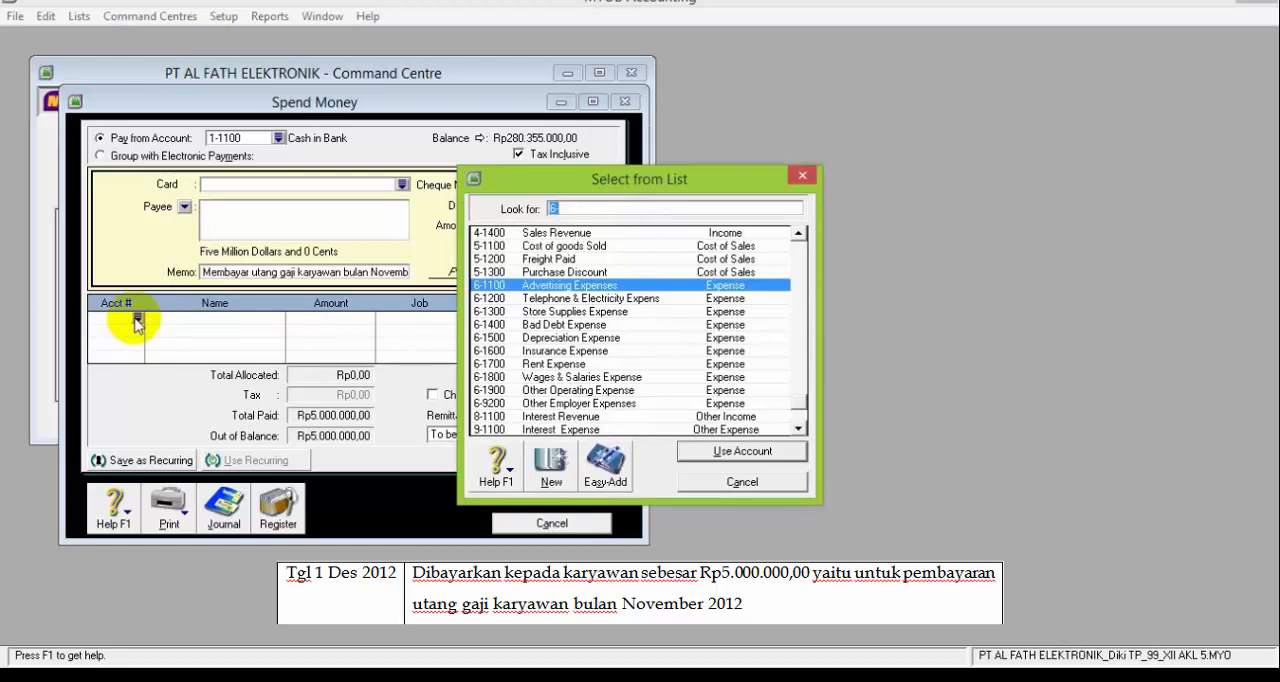
left_click(803, 255)
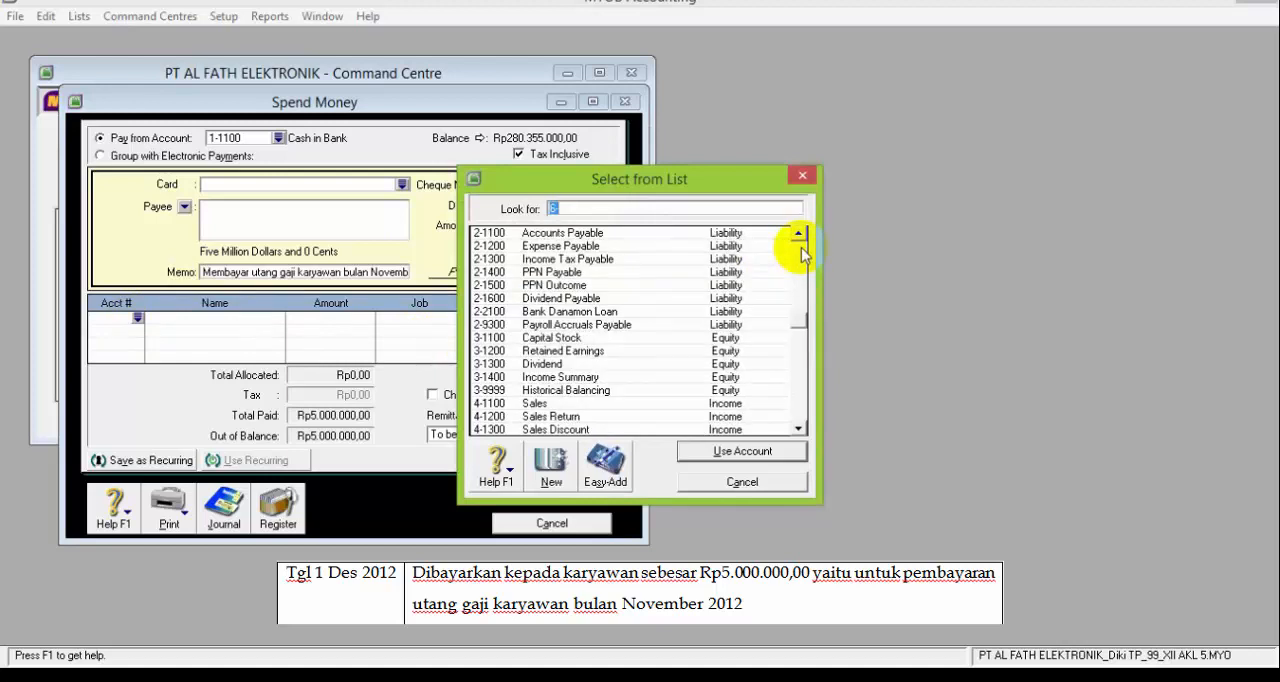
left_click(800, 237)
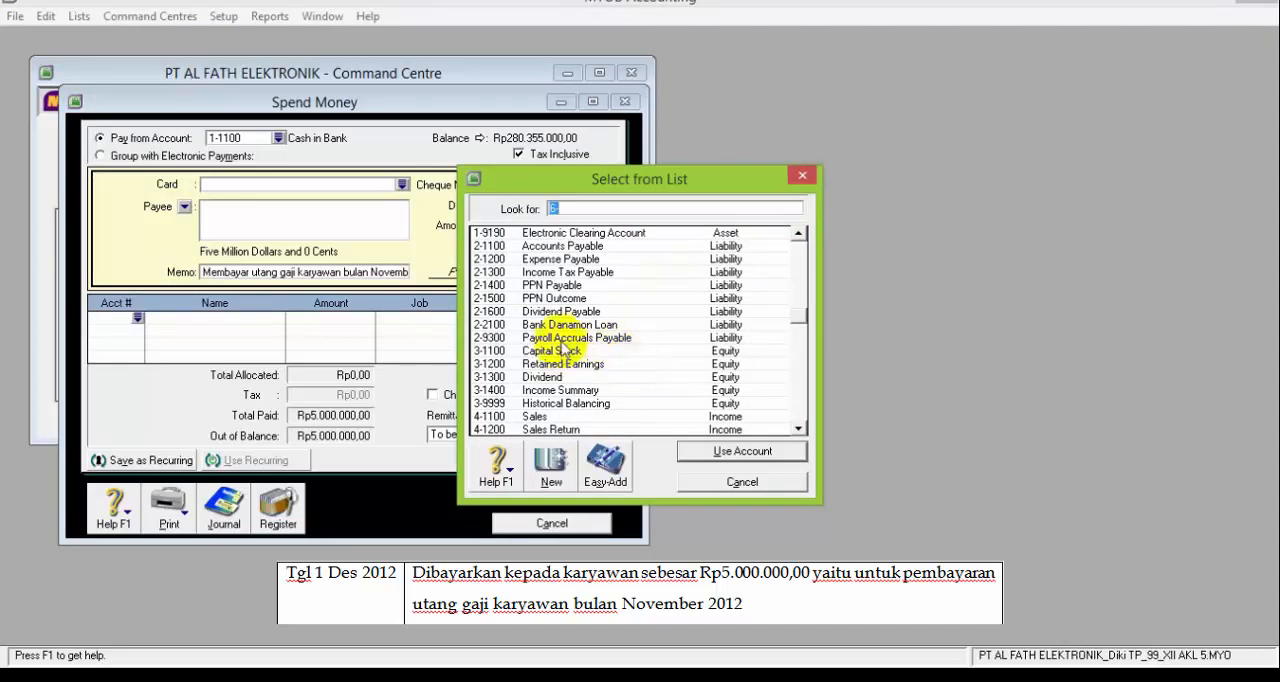
left_click(557, 262)
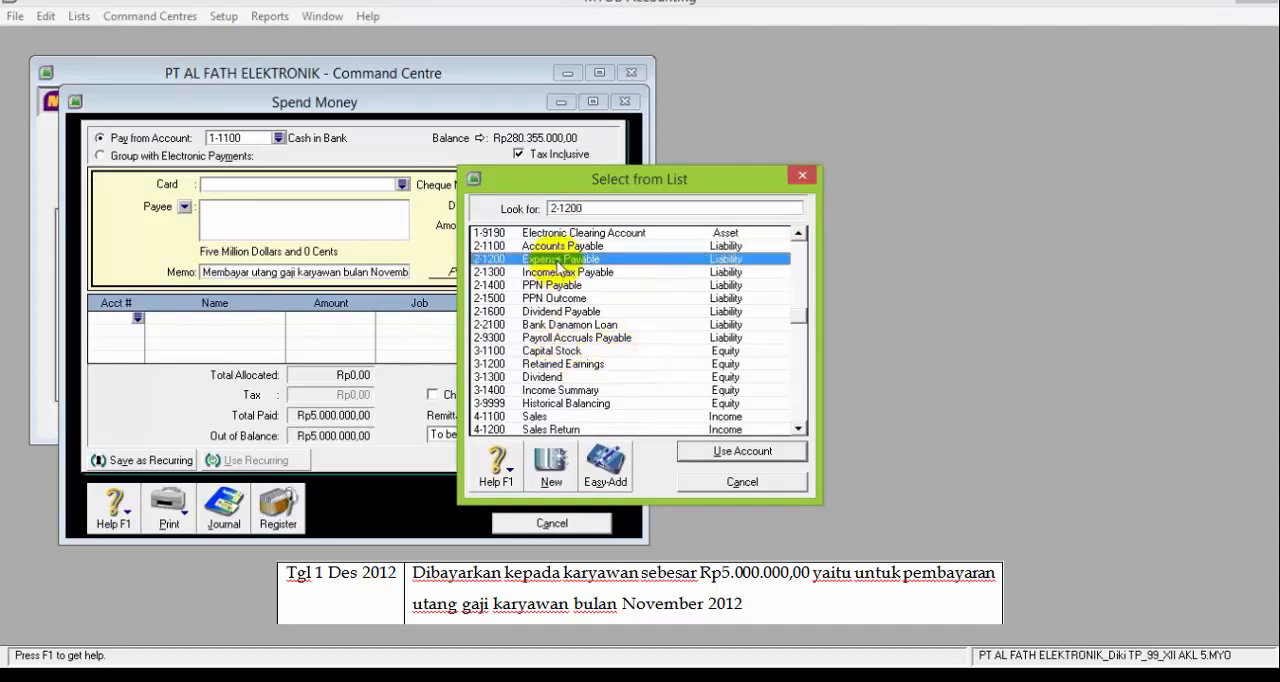
left_click(698, 455)
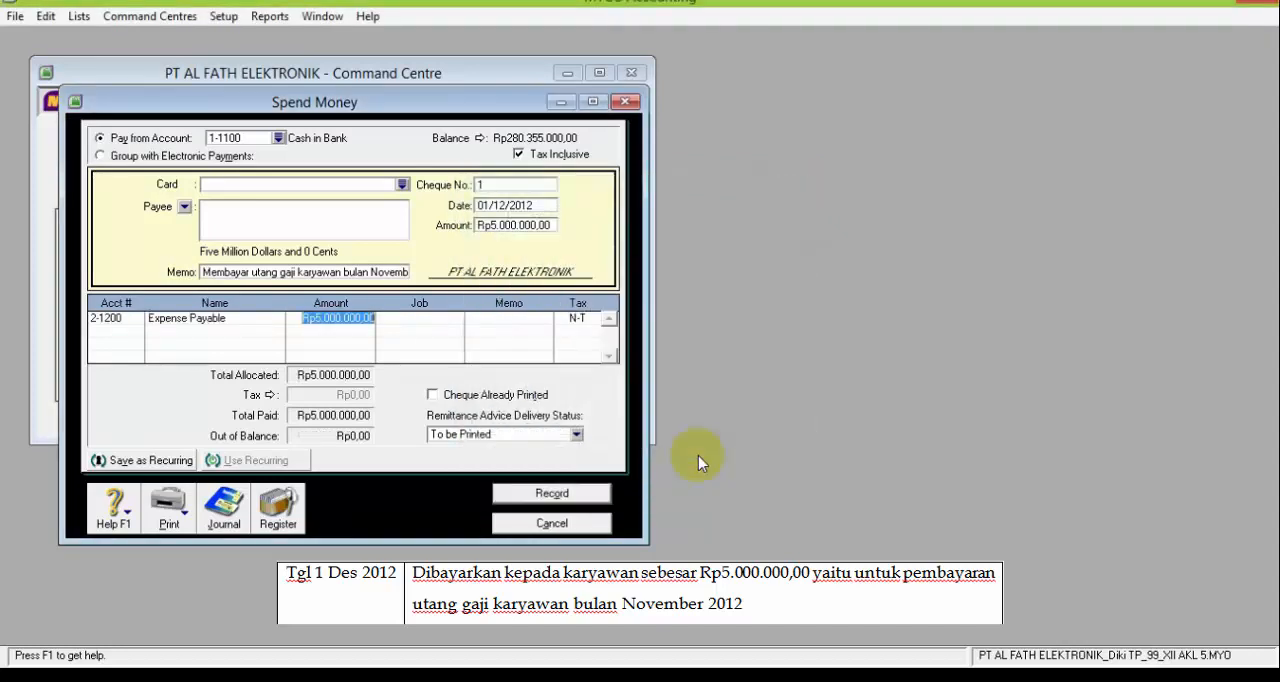
left_click(458, 342)
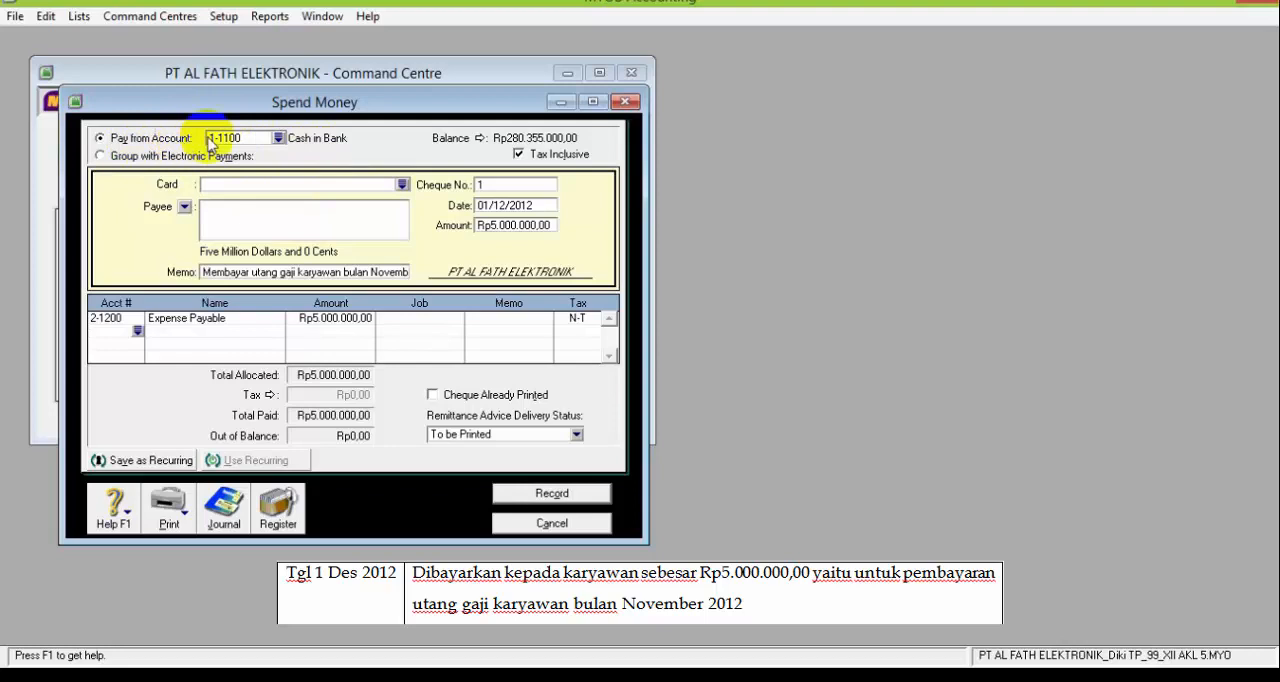
left_click(279, 138)
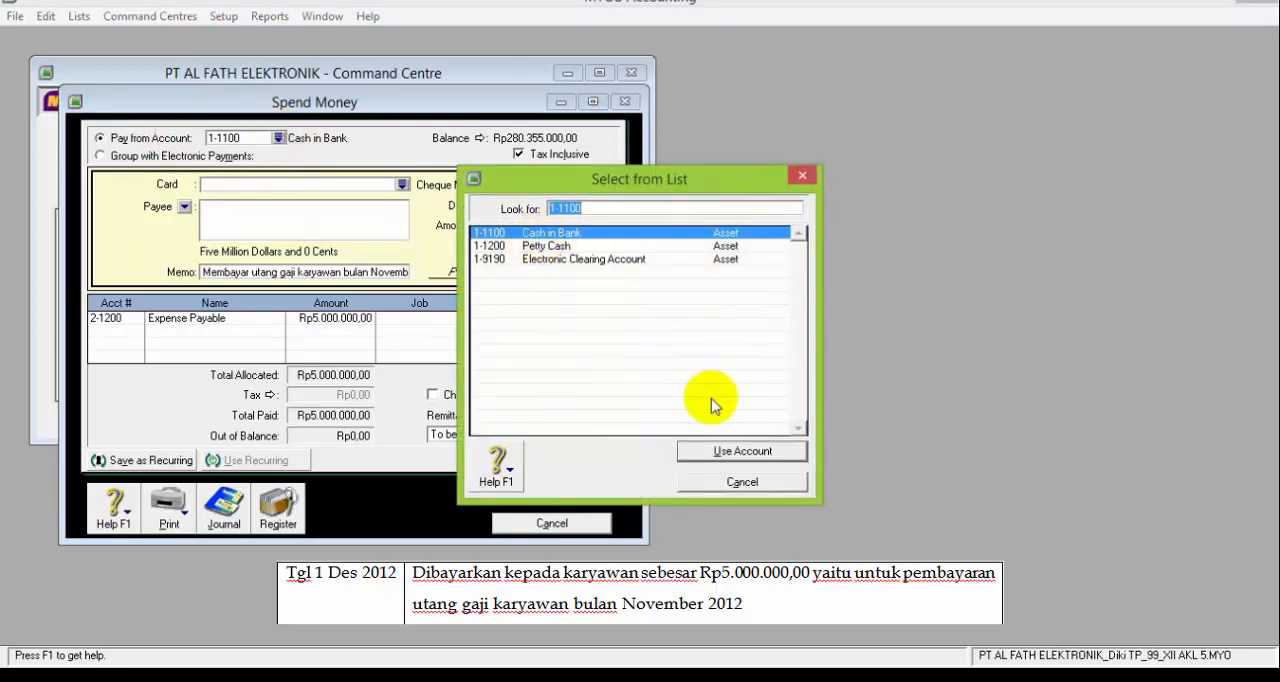
left_click(716, 450)
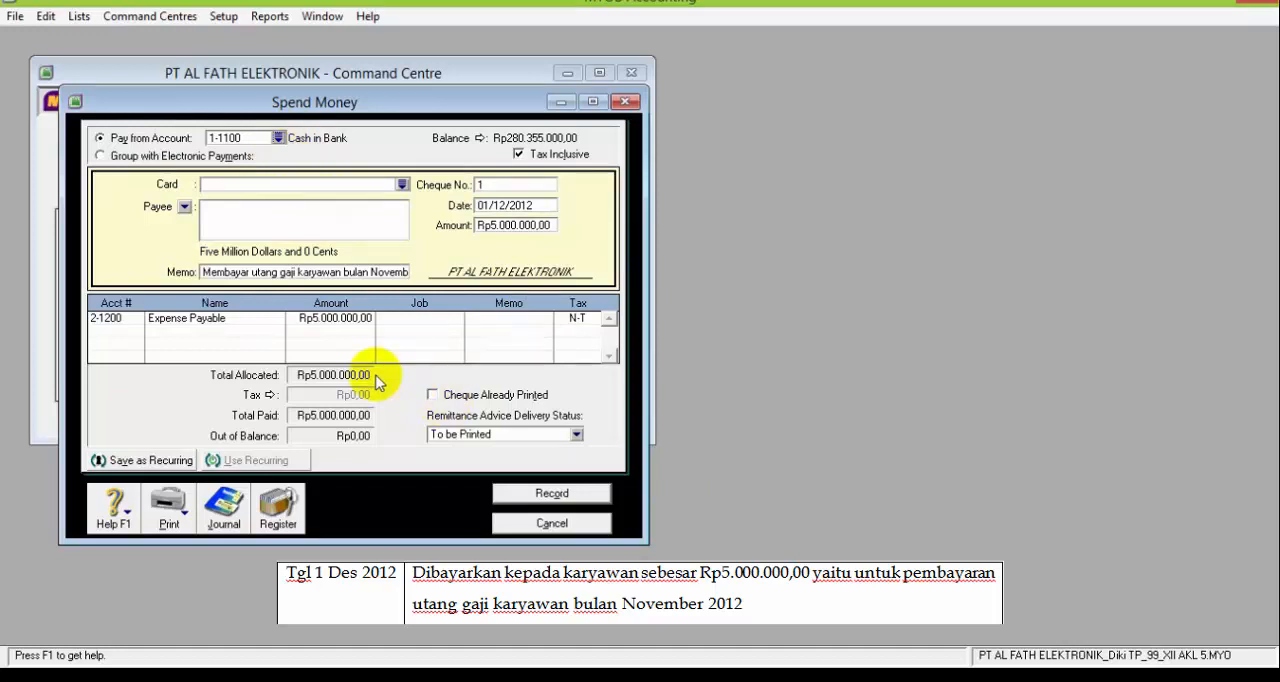
Review the payment's transaction recap, record the payment and close the Spend Money window
key("ctrl+r")
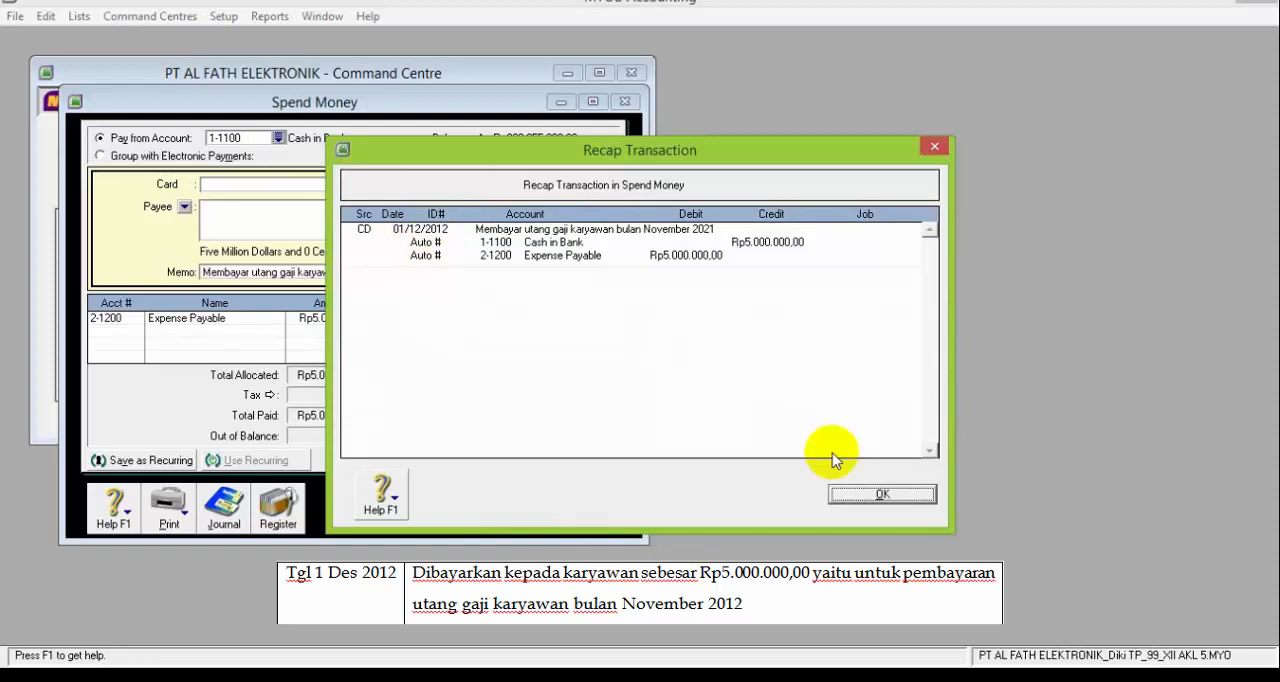
left_click(881, 494)
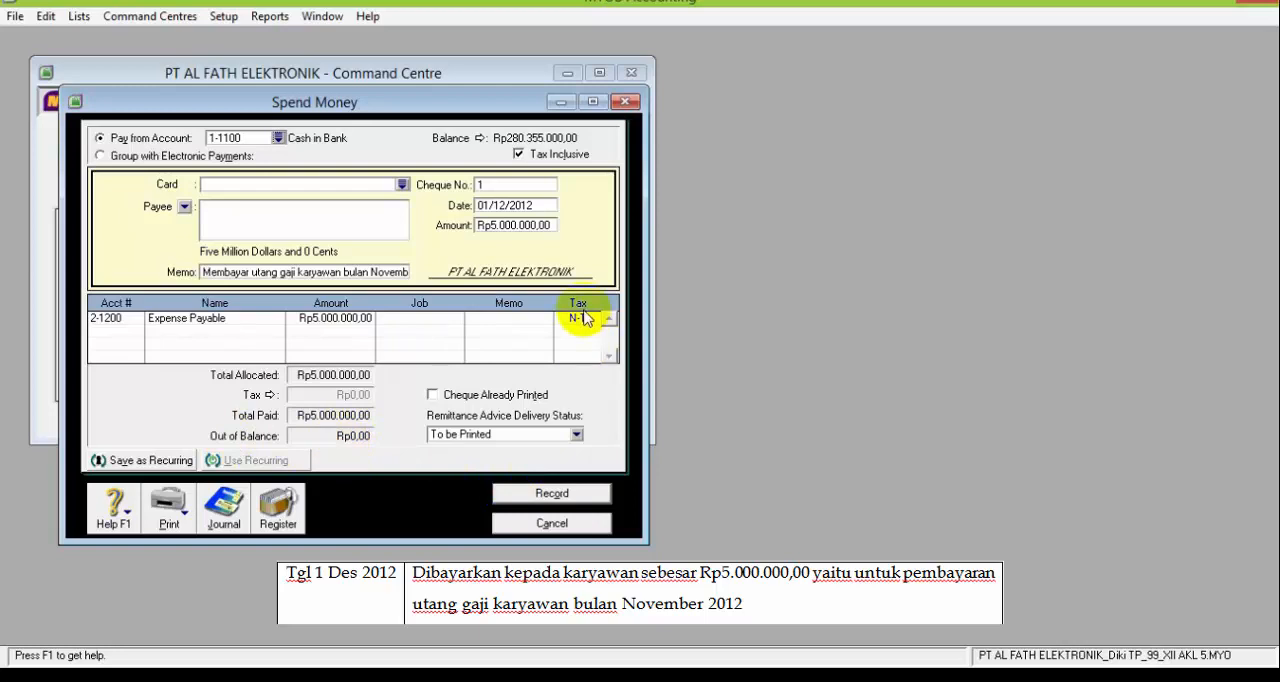
left_click(586, 492)
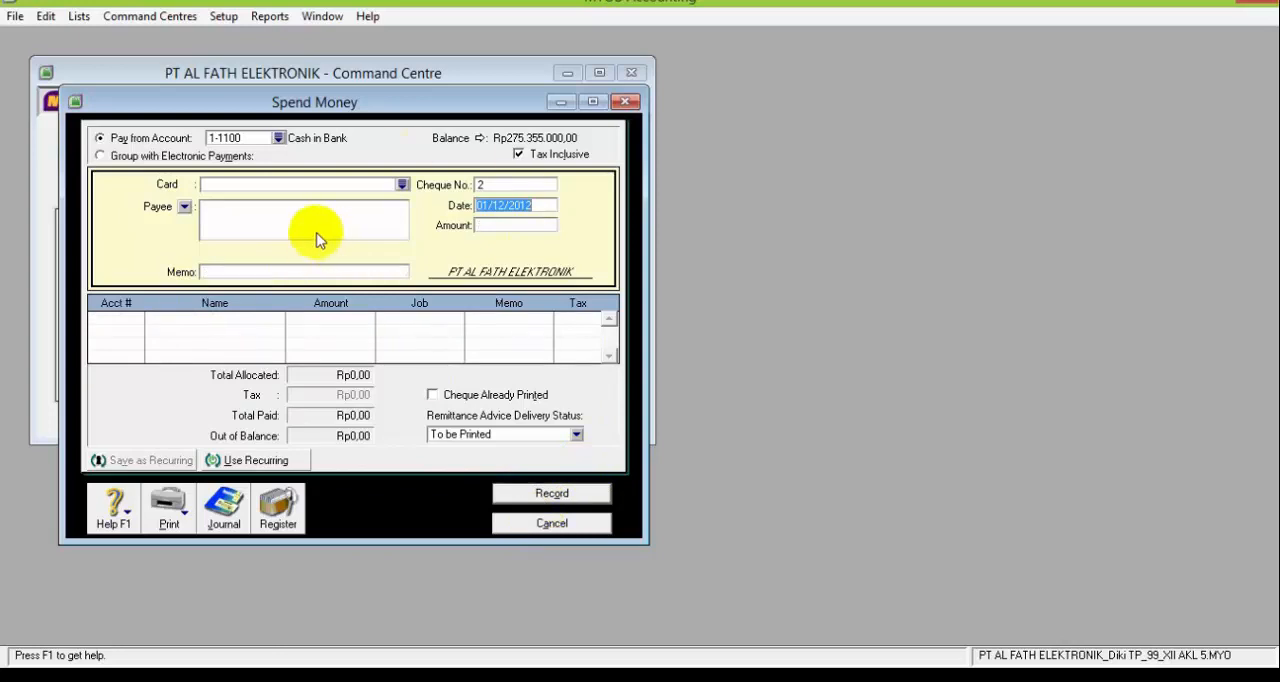
left_click(536, 524)
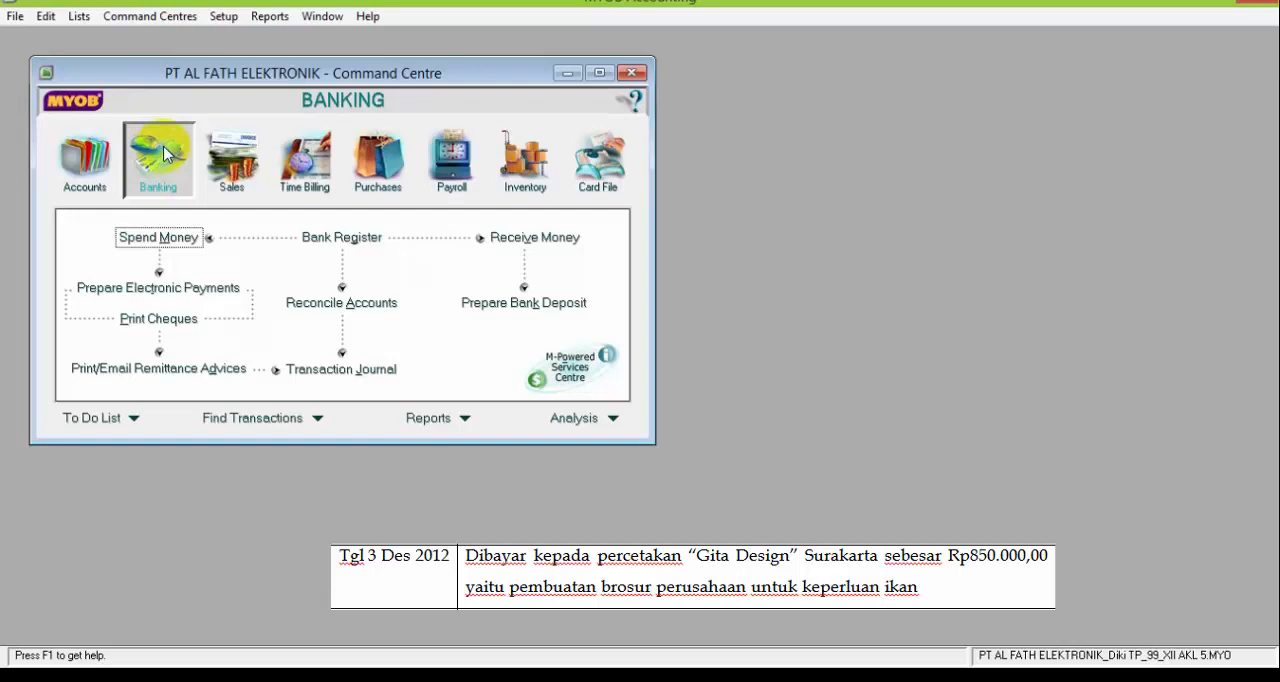
Start a general journal entry from the Accounts command centre and date it 3/12/2012
left_click(79, 158)
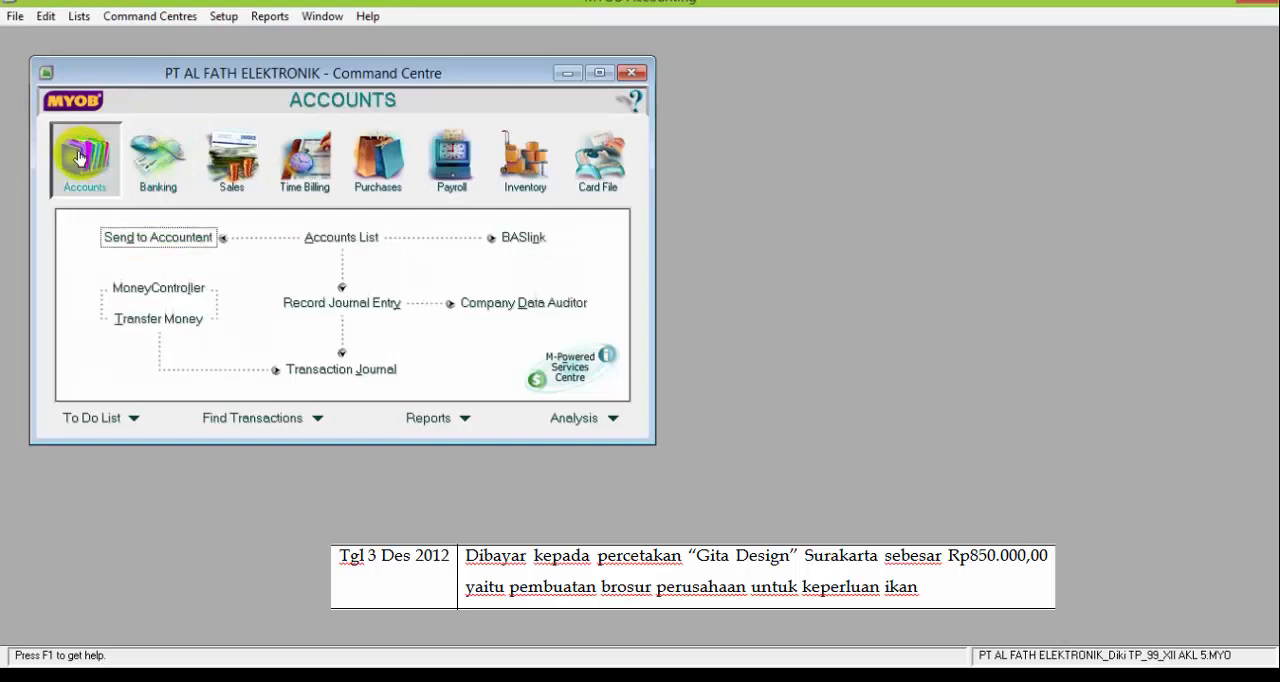
left_click(312, 308)
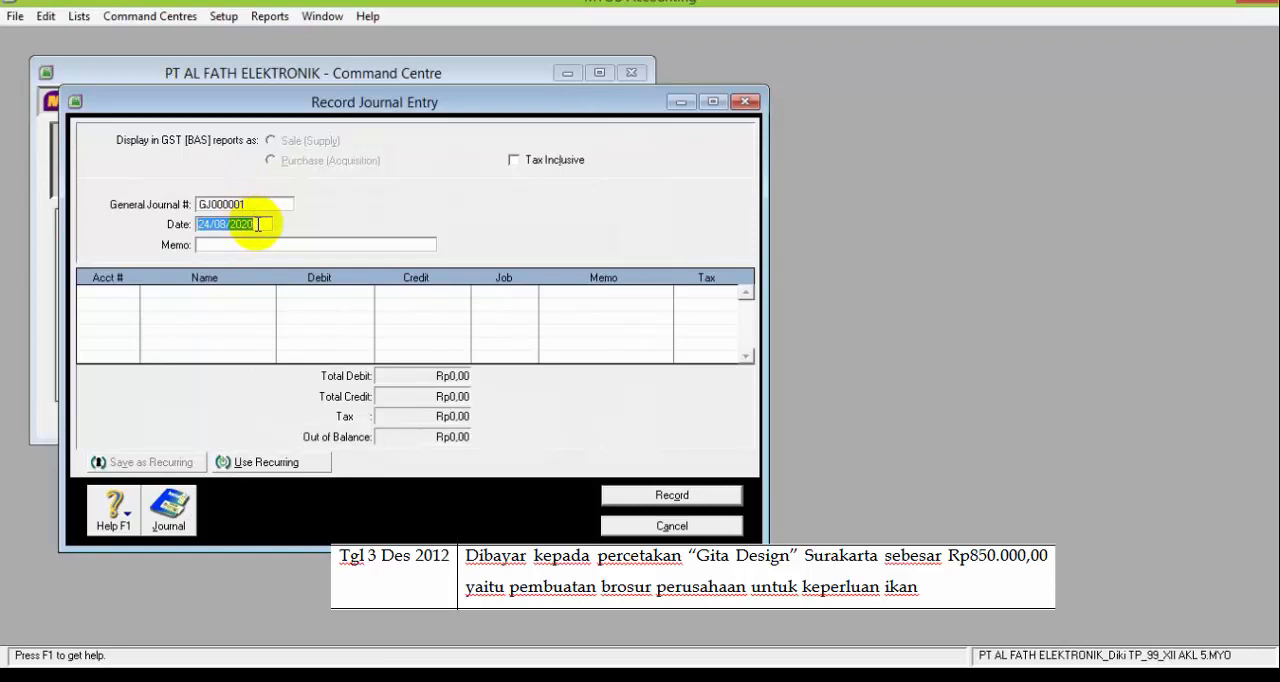
type("3/12/20")
key("BackSpace")
key("BackSpace")
type("12")
Enter the memo "Pembuatan Brosur Iklan" for the journal entry
left_click(262, 244)
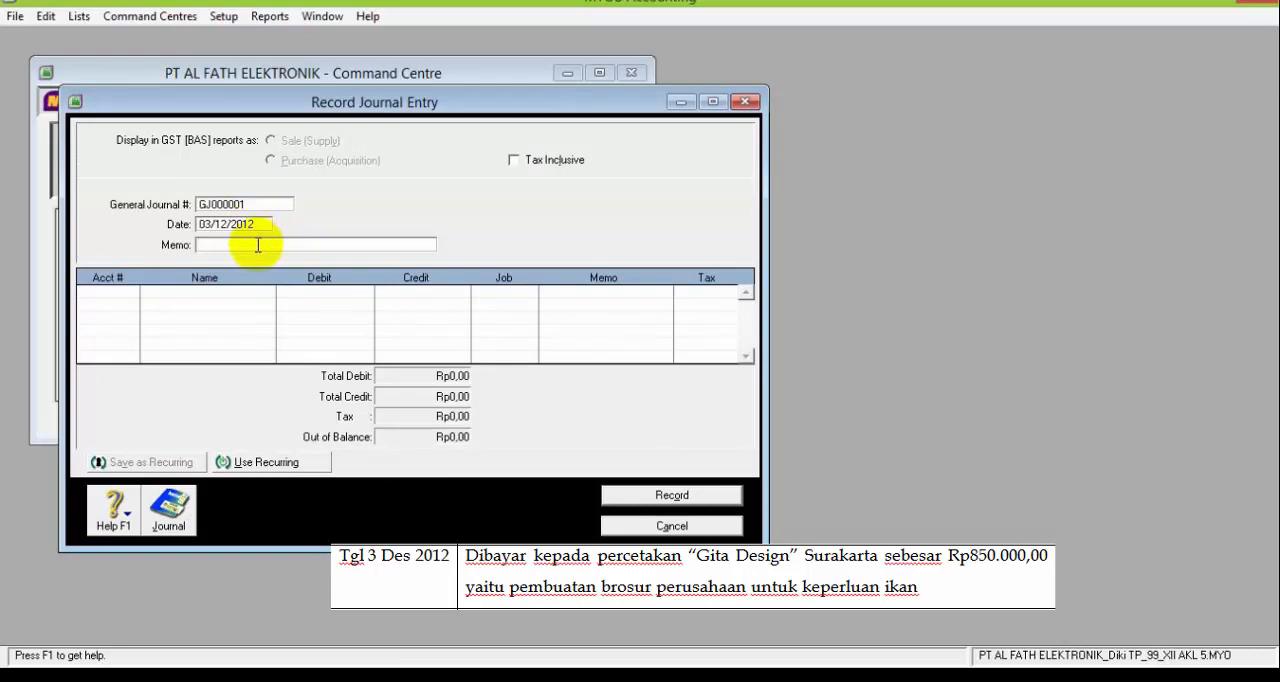
type("Pembuat")
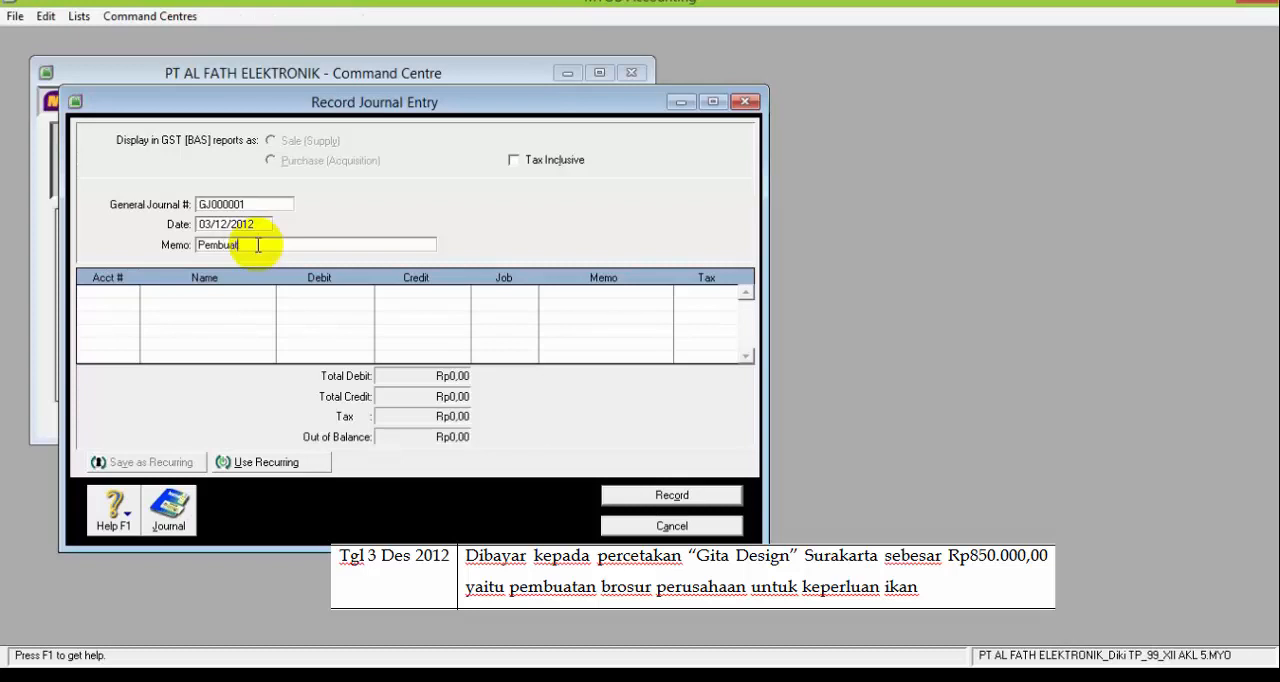
type("an Brosur Iklan")
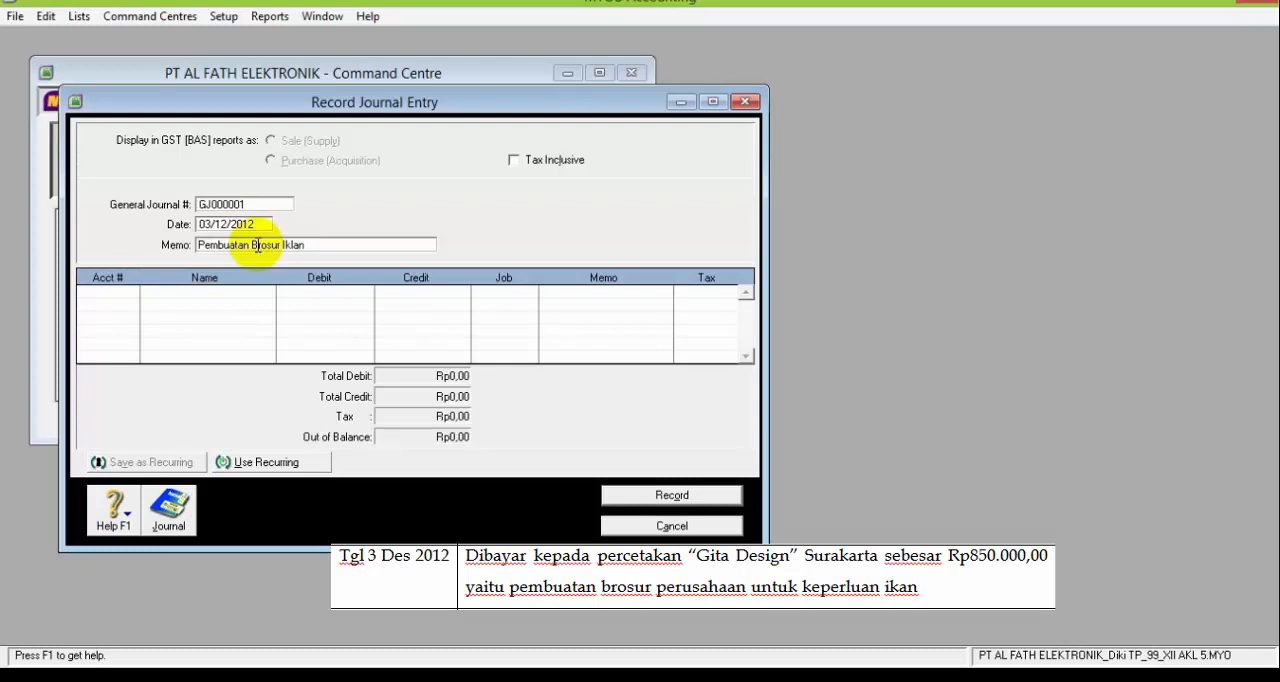
Add a journal line debiting account 6-1100 Advertising Expenses with Rp850.000,00
left_click(103, 290)
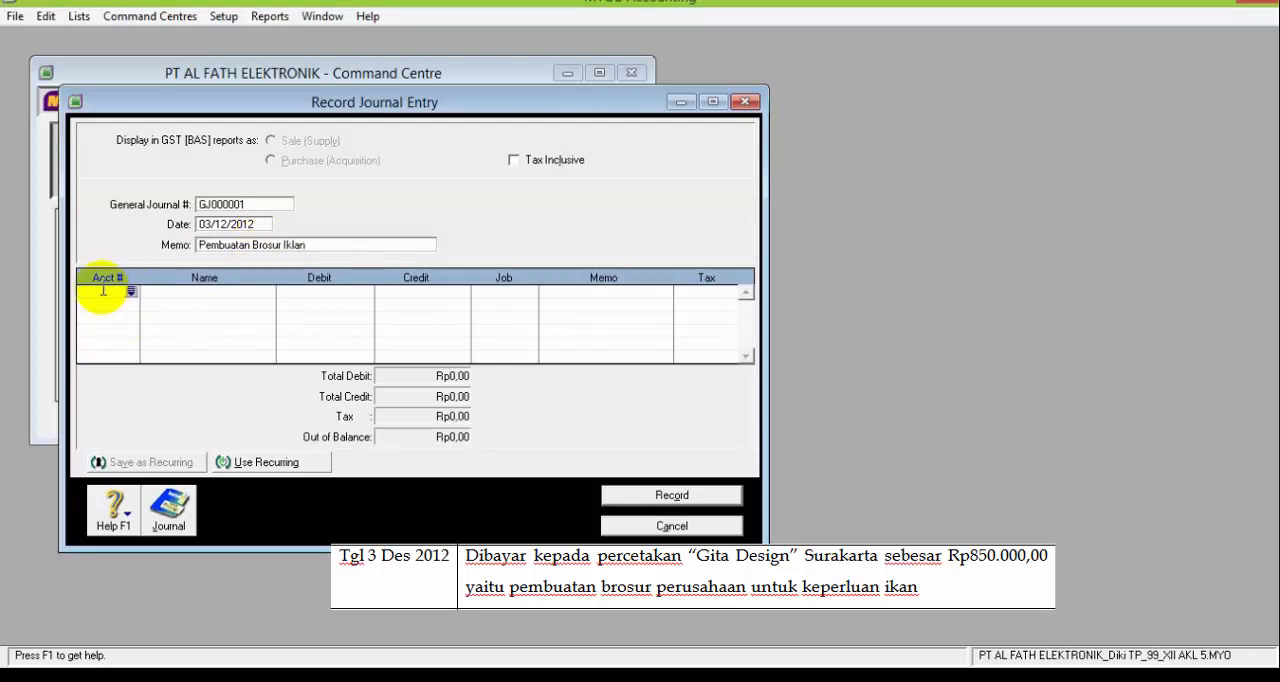
left_click(131, 291)
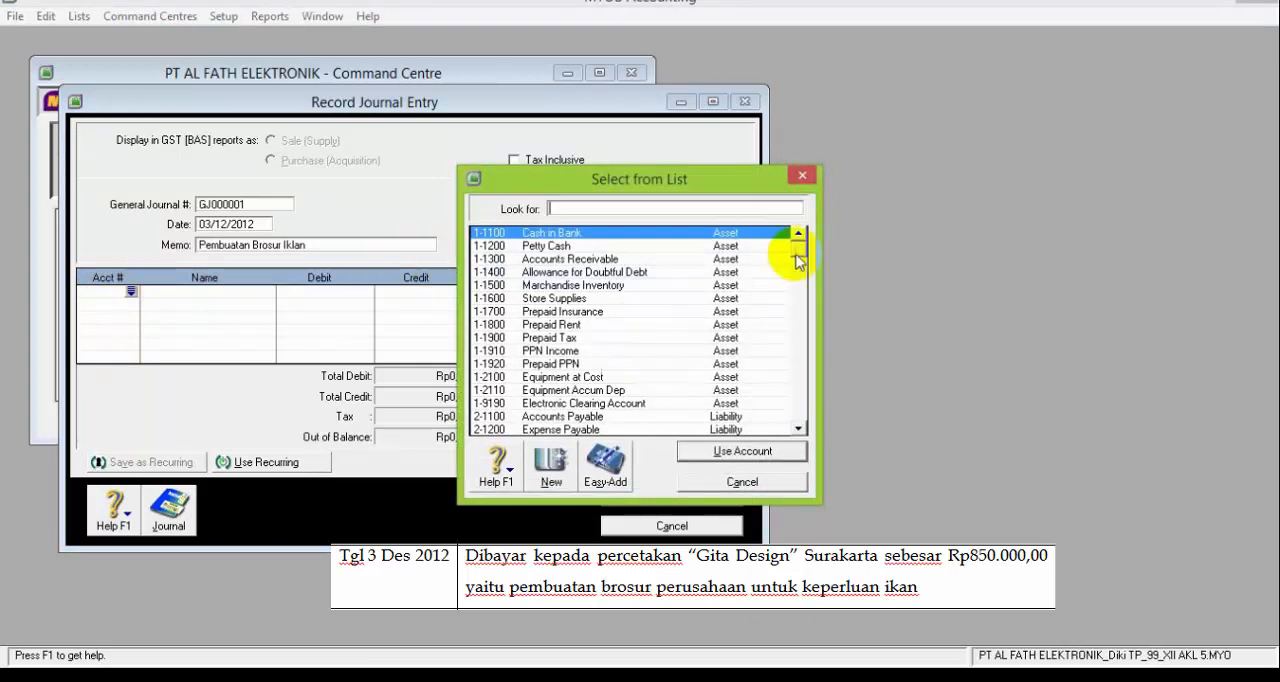
left_click_drag(798, 262, 803, 357)
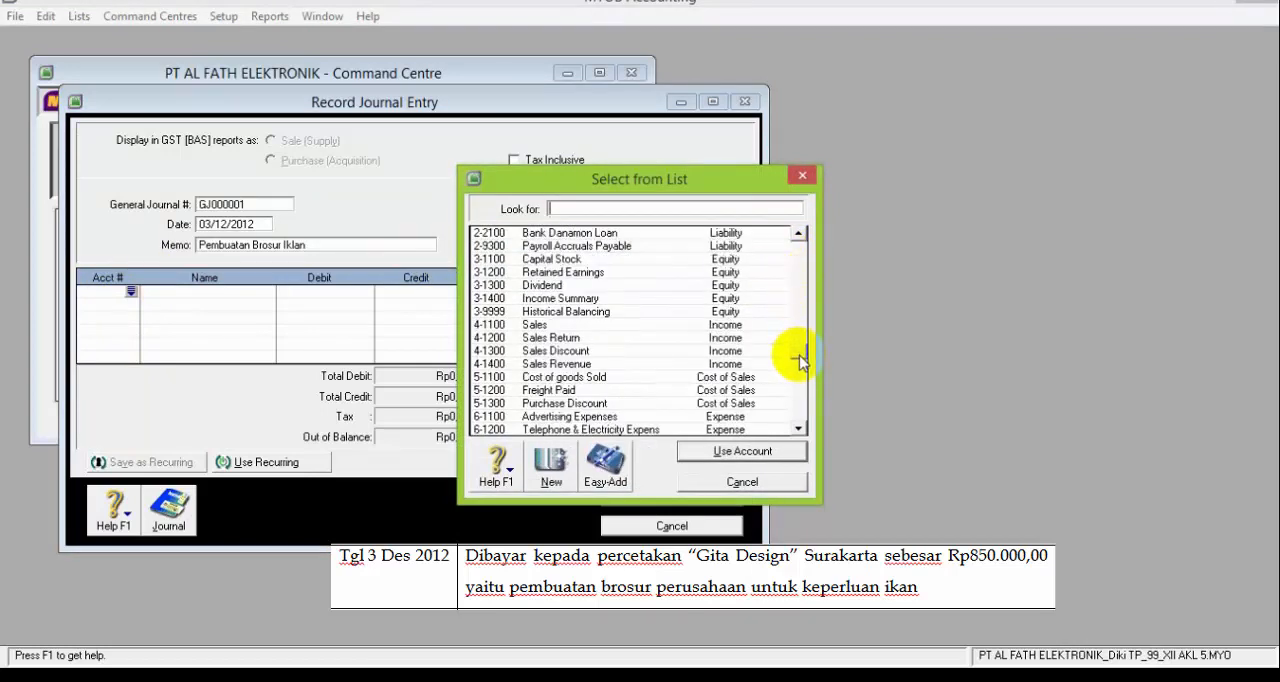
double_click(567, 415)
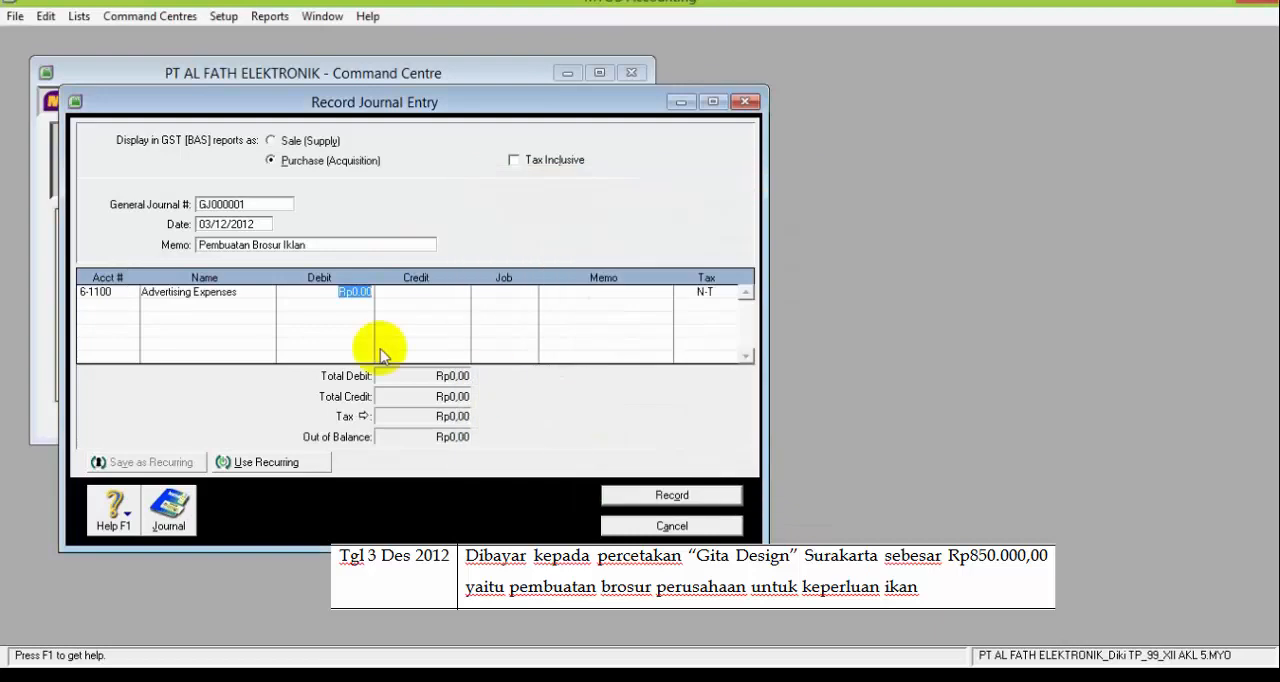
type("8")
type("50.")
type("0000")
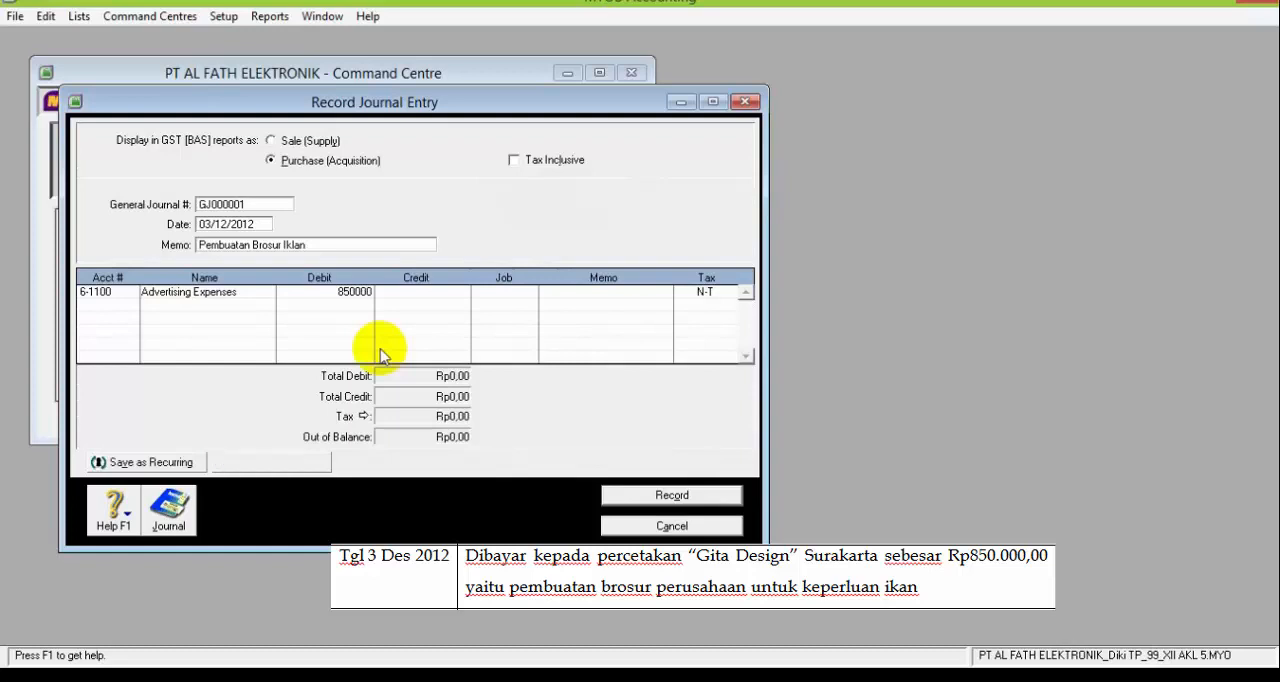
key("Tab")
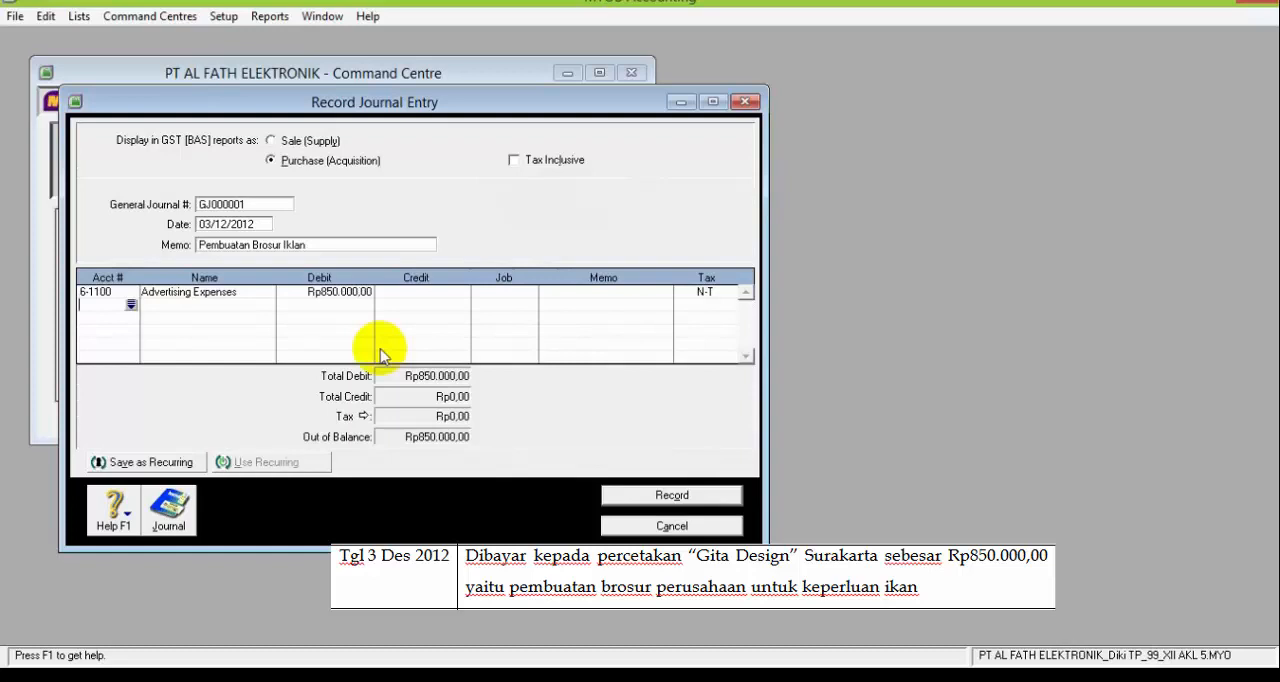
Add a second journal line crediting account 1-1200 Petty Cash with Rp850.000,00
left_click(131, 304)
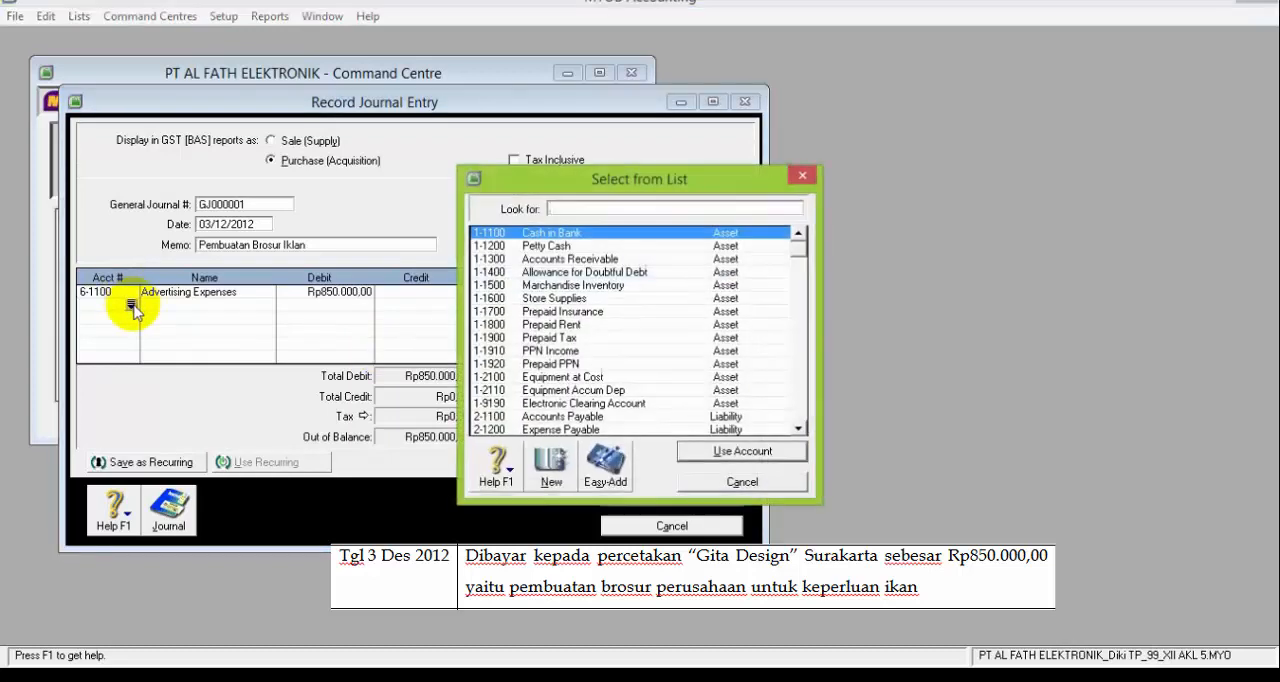
double_click(551, 245)
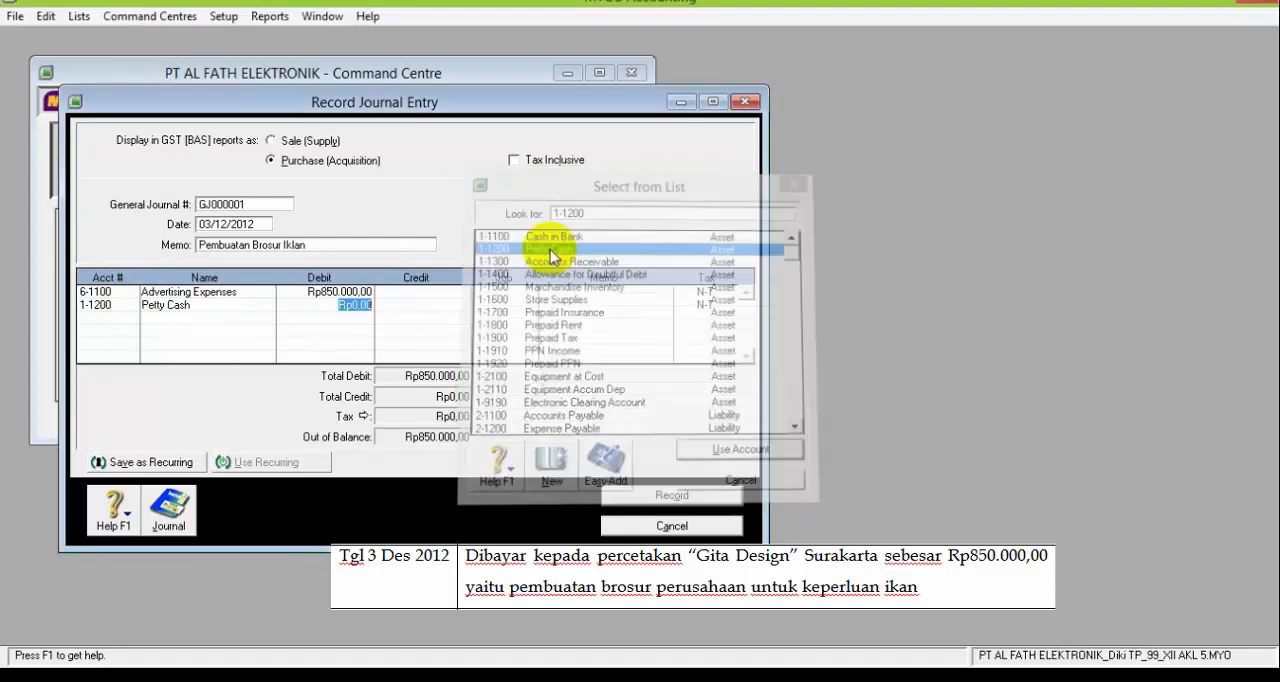
left_click(434, 305)
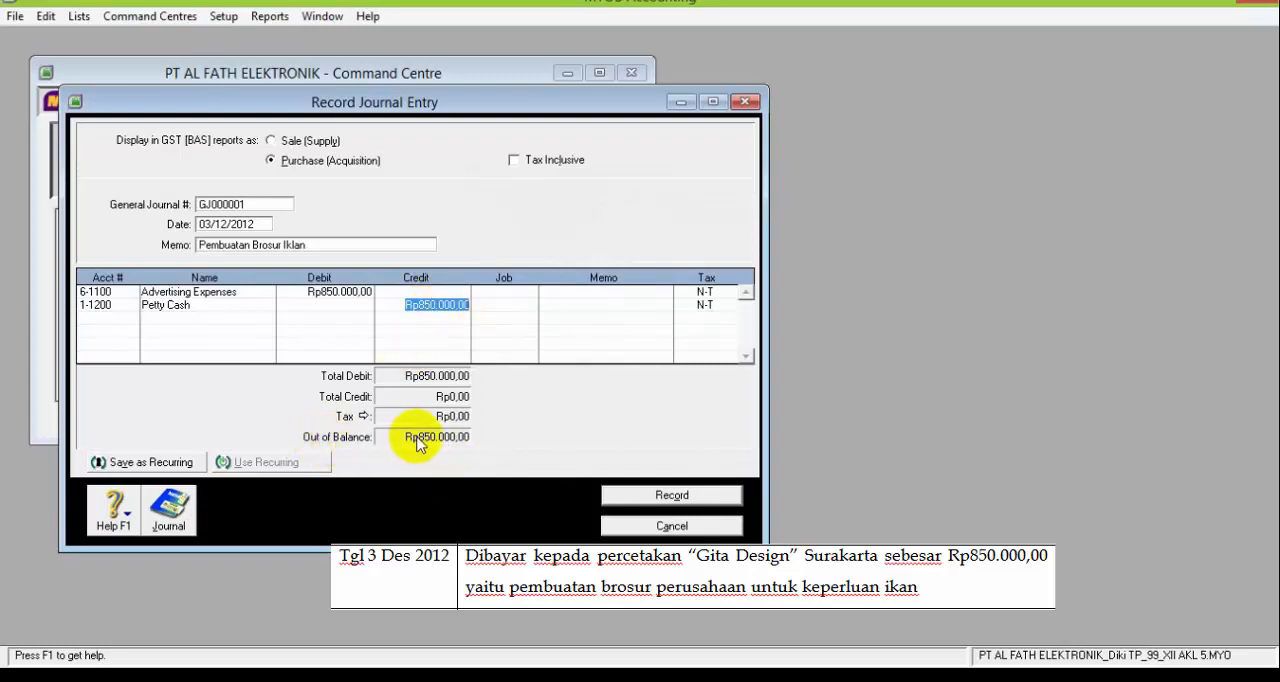
key("Tab")
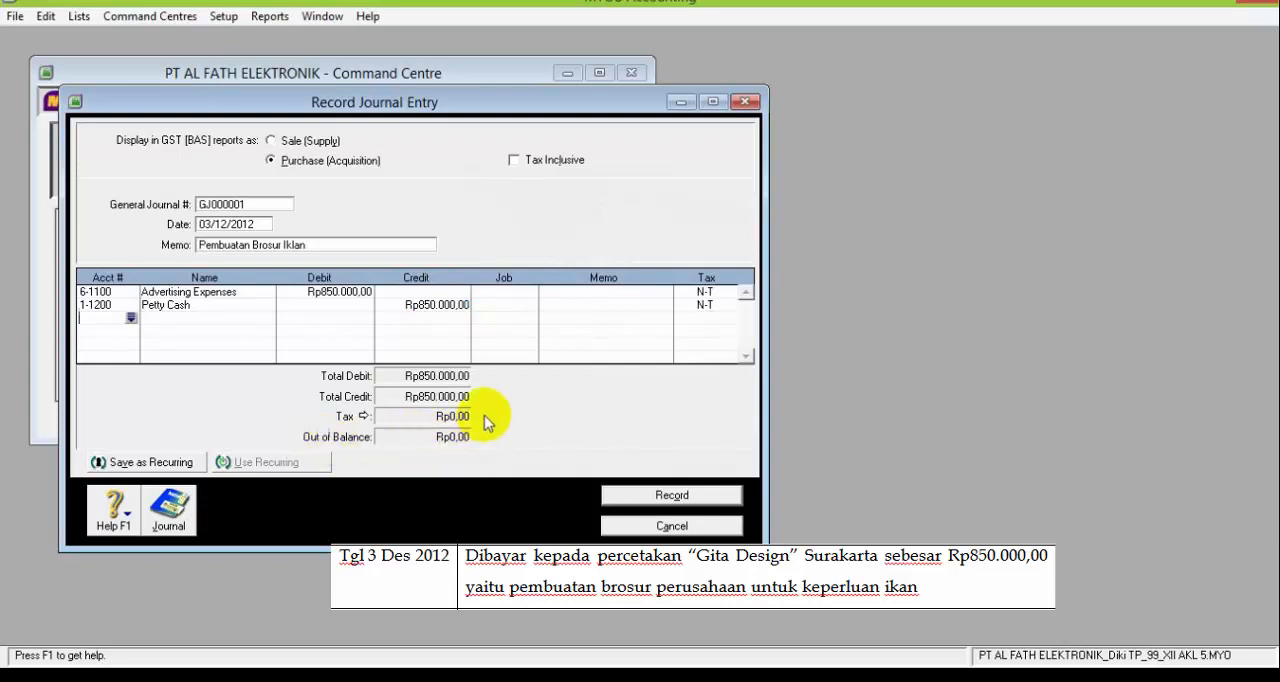
Review the brochure journal entry's recap, record the entry and close the Record Journal Entry window
key("ctrl+r")
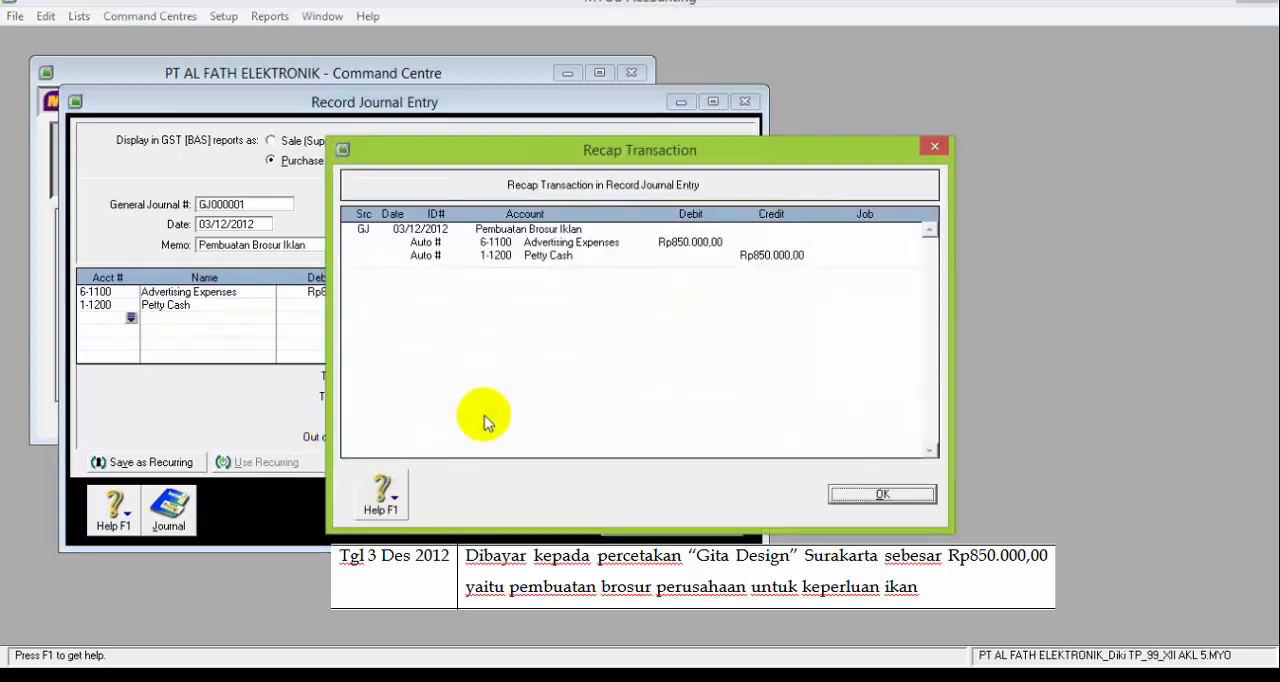
left_click(862, 497)
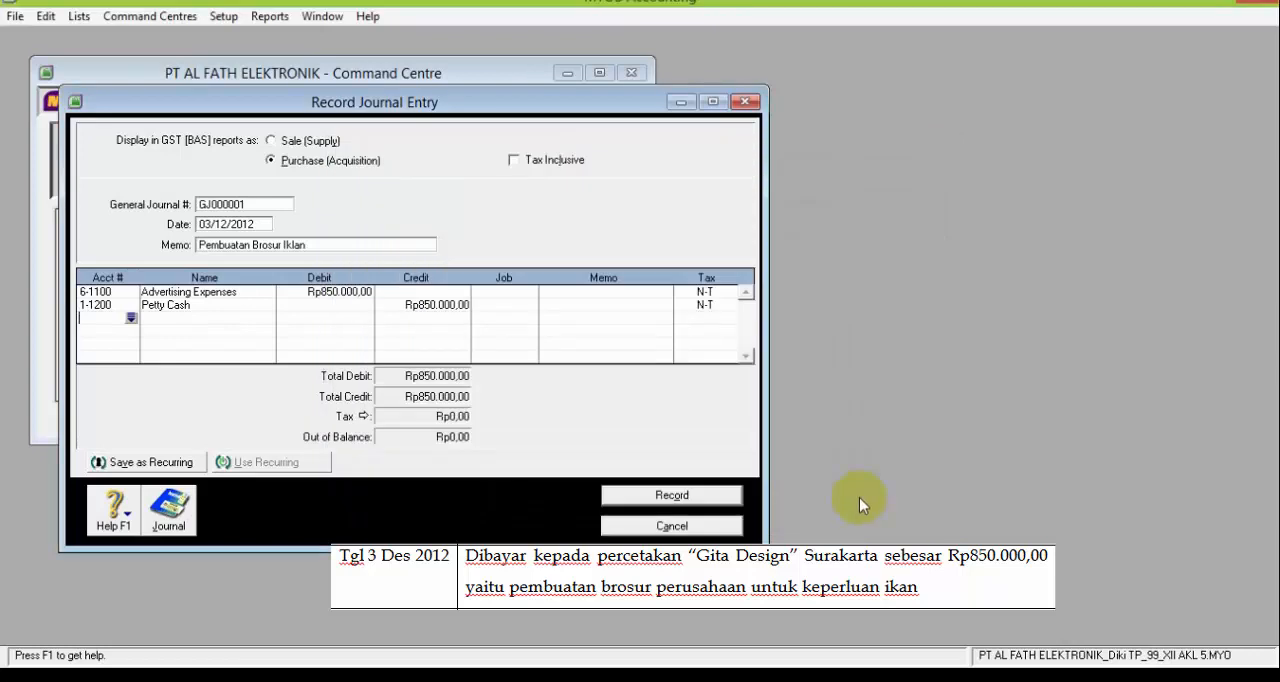
left_click(676, 495)
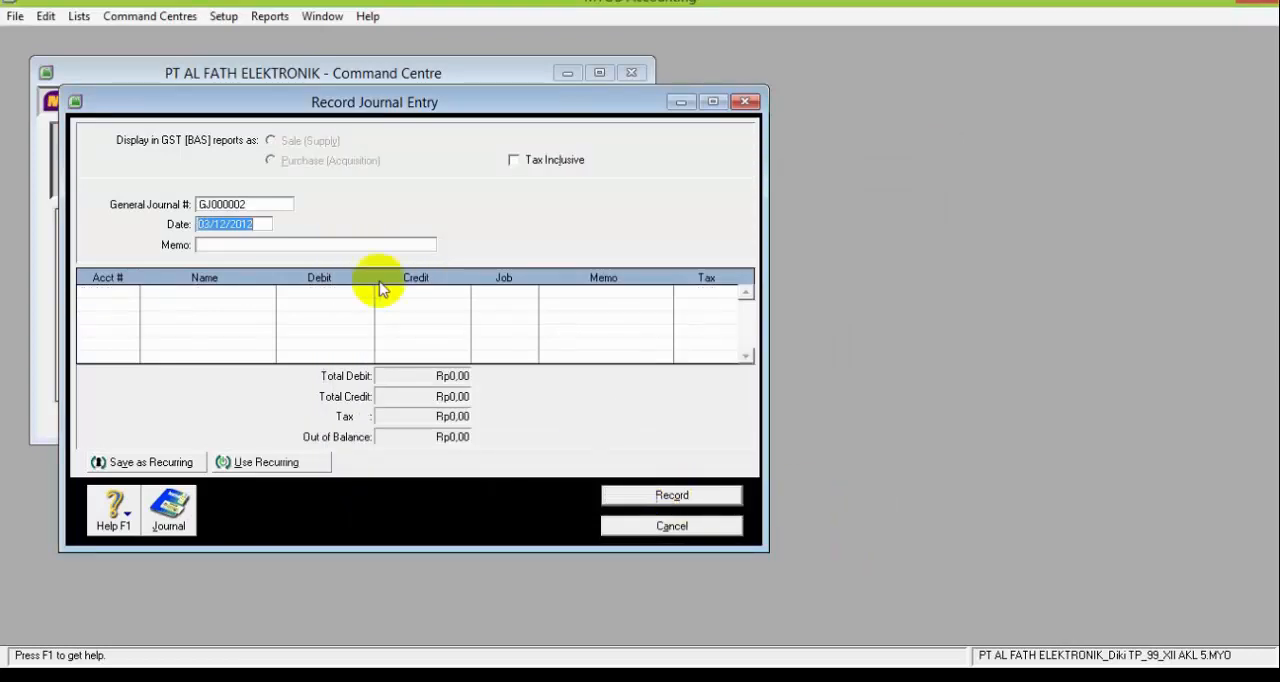
left_click(628, 524)
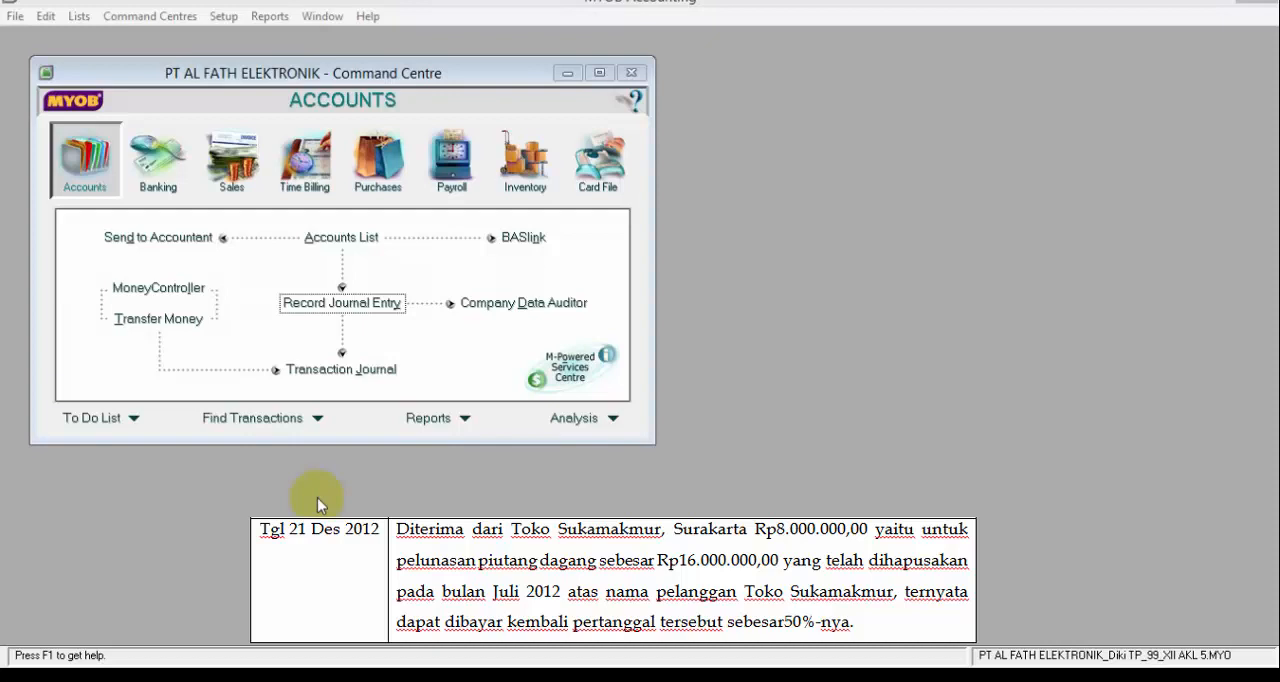
Open a new Receive Money transaction in Banking and date it 21/12/2012
left_click(159, 170)
left_click(530, 238)
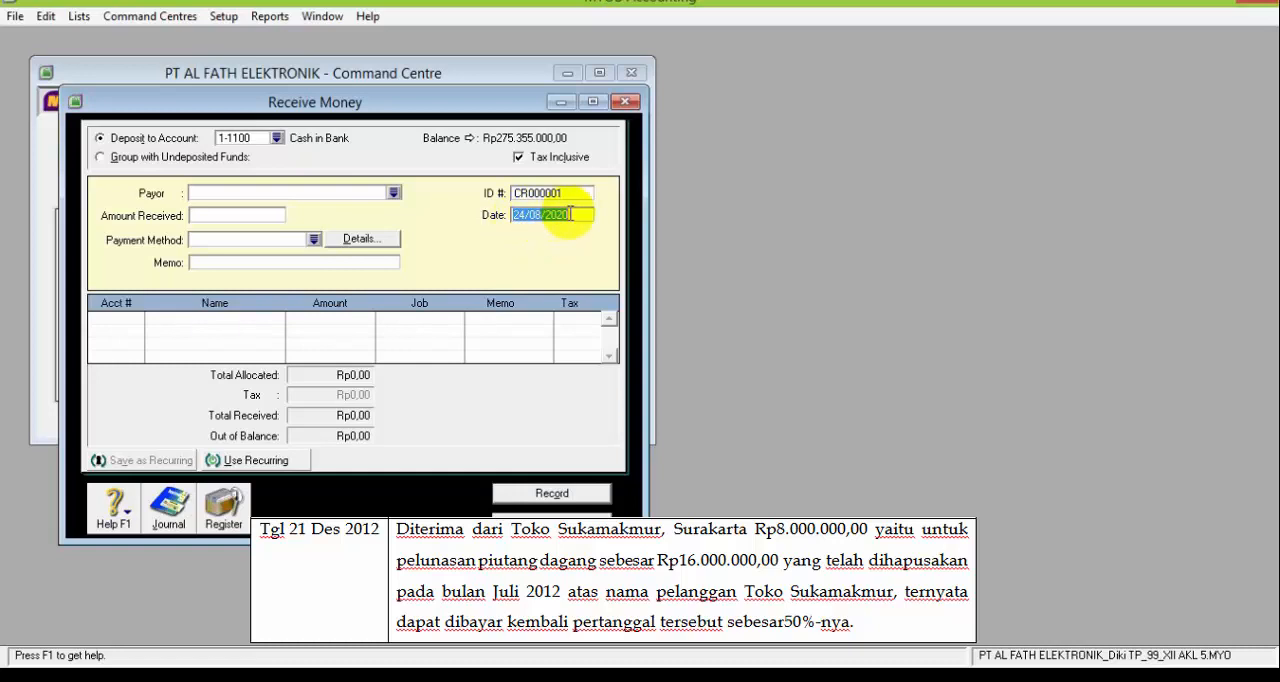
type("21")
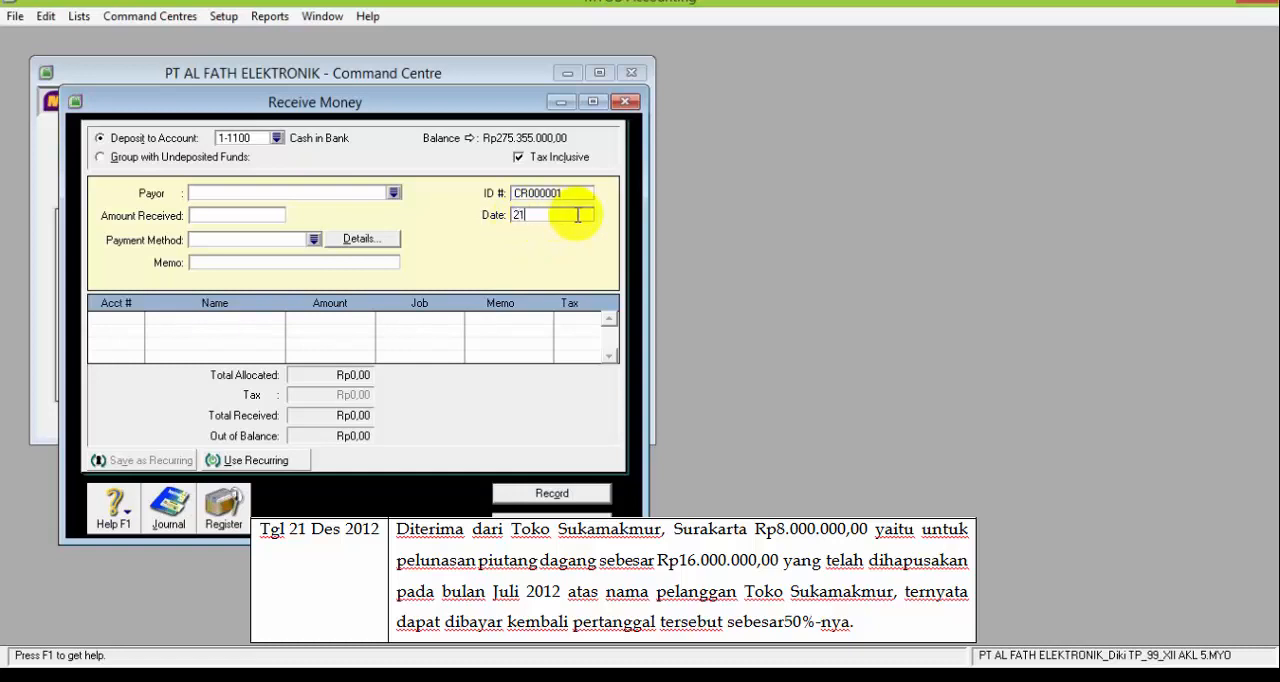
type("/12/2012")
Enter the memo "Toko Suka Makmur" and an amount received of Rp8.000.000,00
left_click(278, 264)
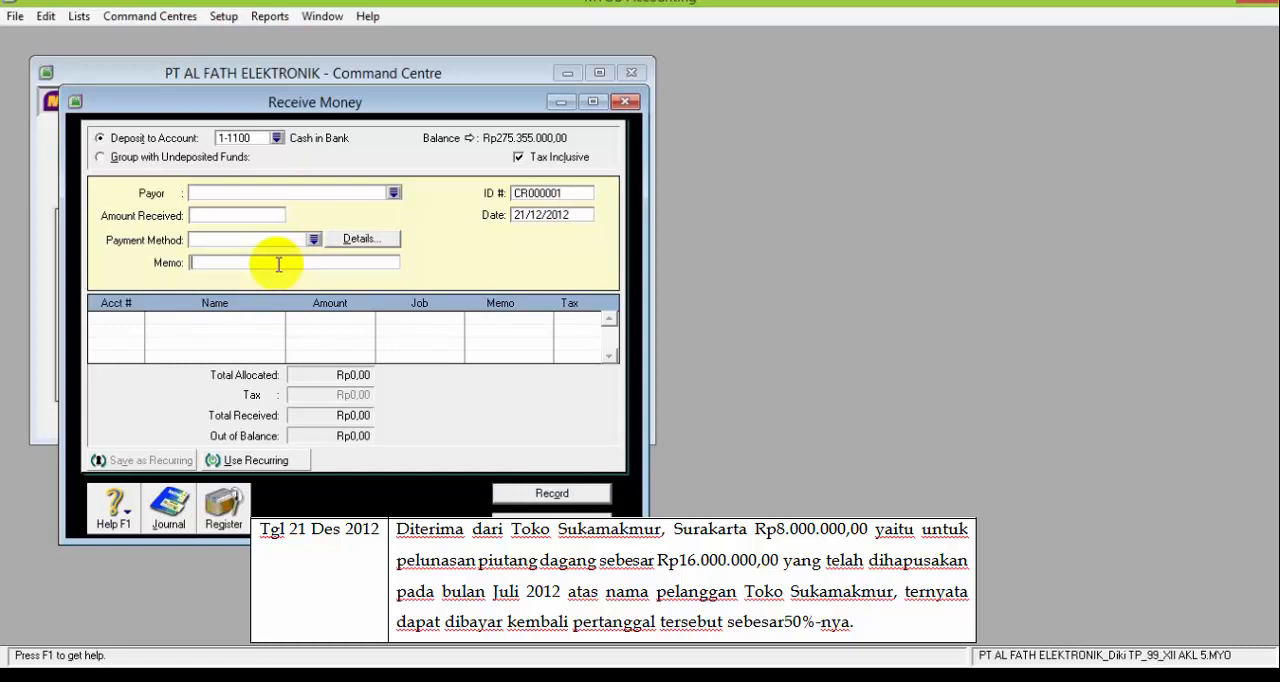
type("Toko Suka Makmur")
left_click(214, 212)
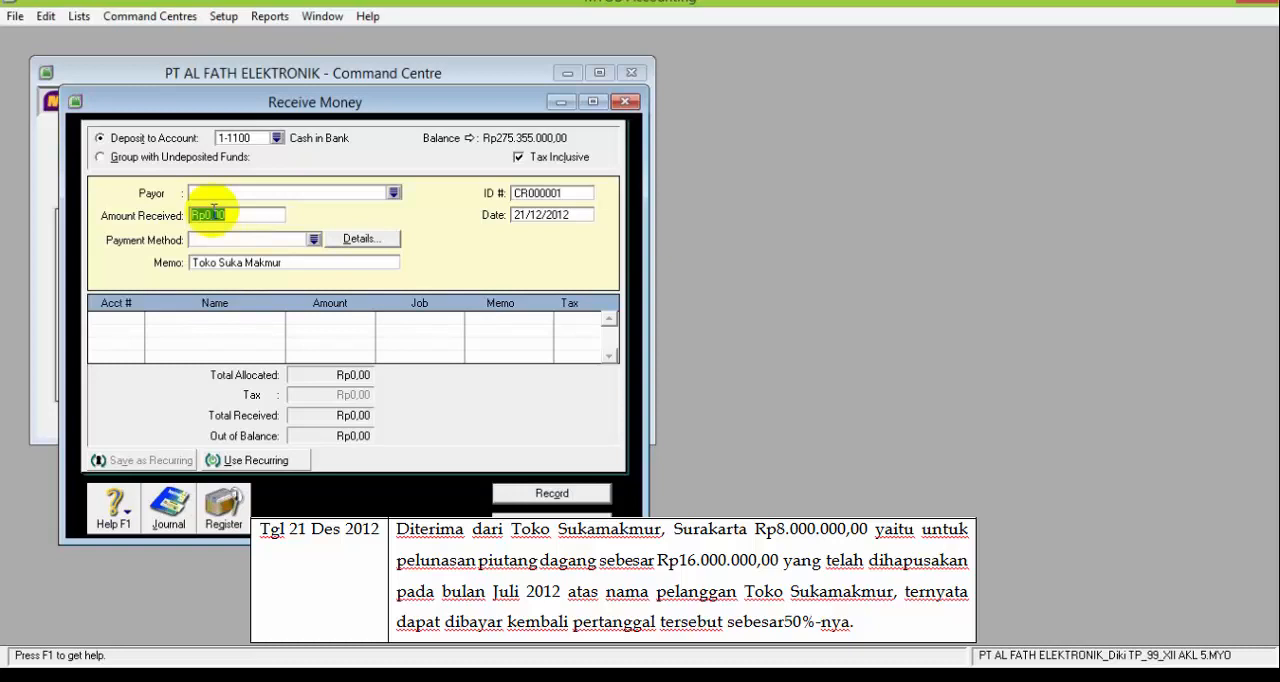
type("8.")
type("000.000")
key("Tab")
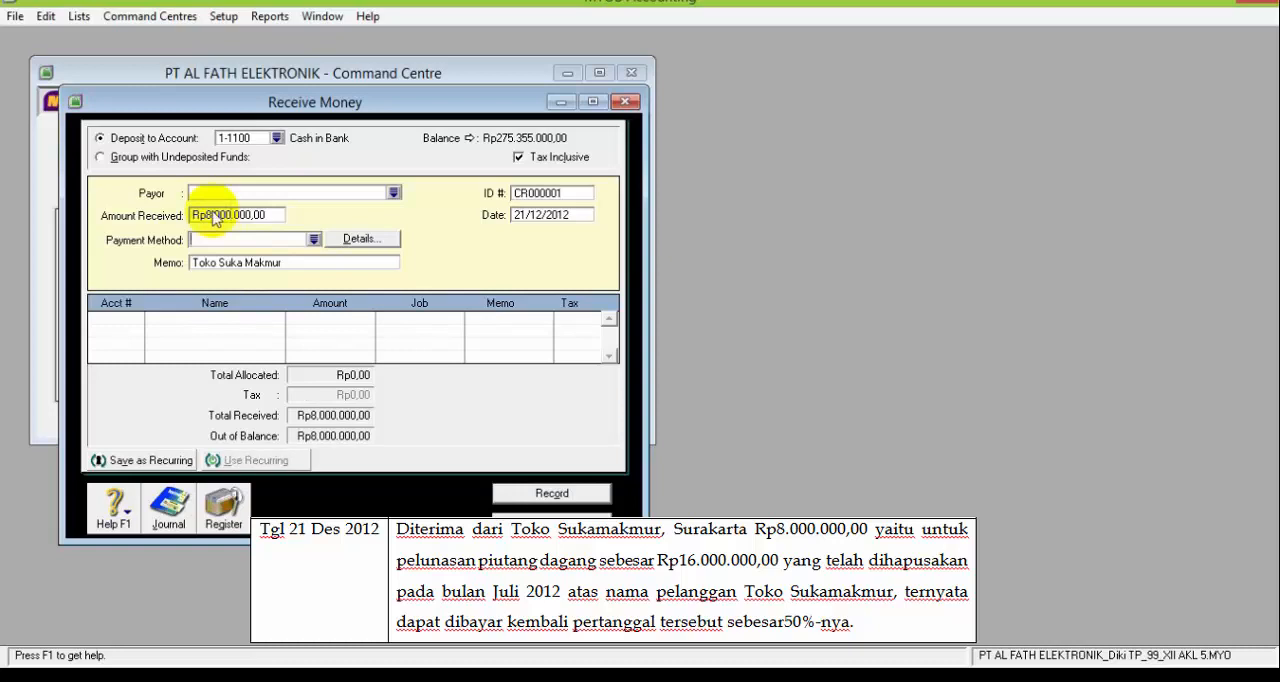
Allocate the full Rp8.000.000,00 receipt to account 1-1400 Allowance for Doubtful Debt
left_click(134, 316)
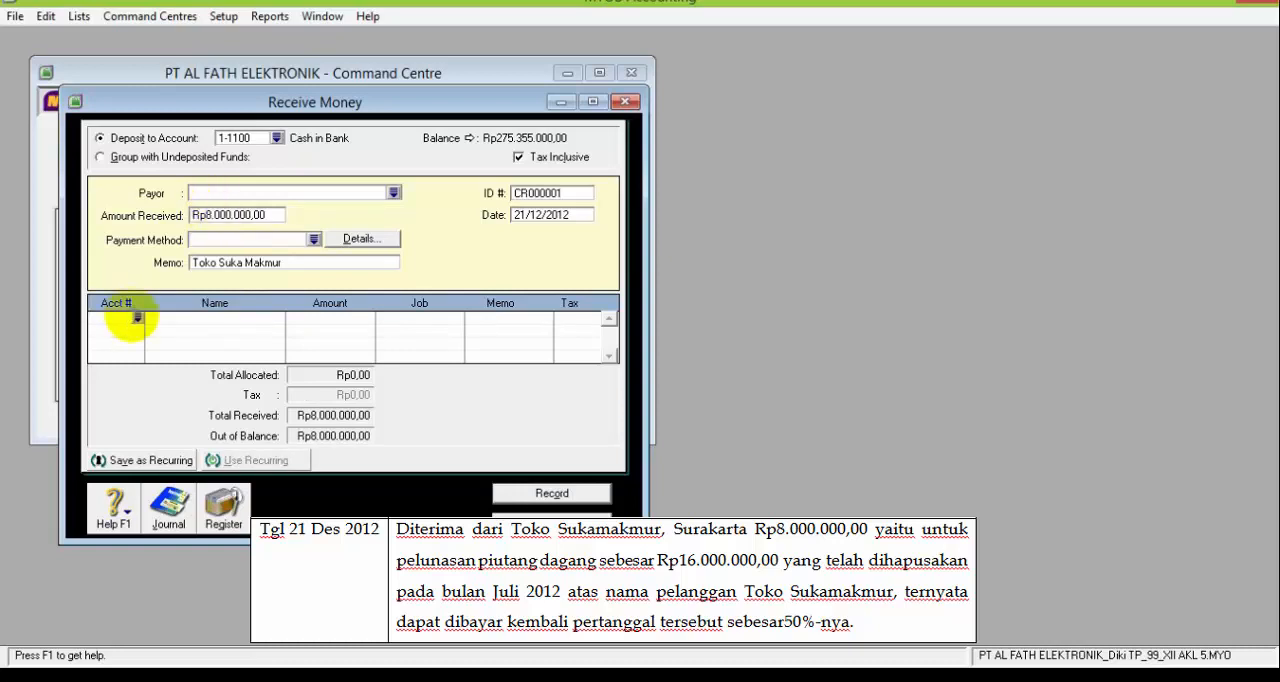
left_click(138, 320)
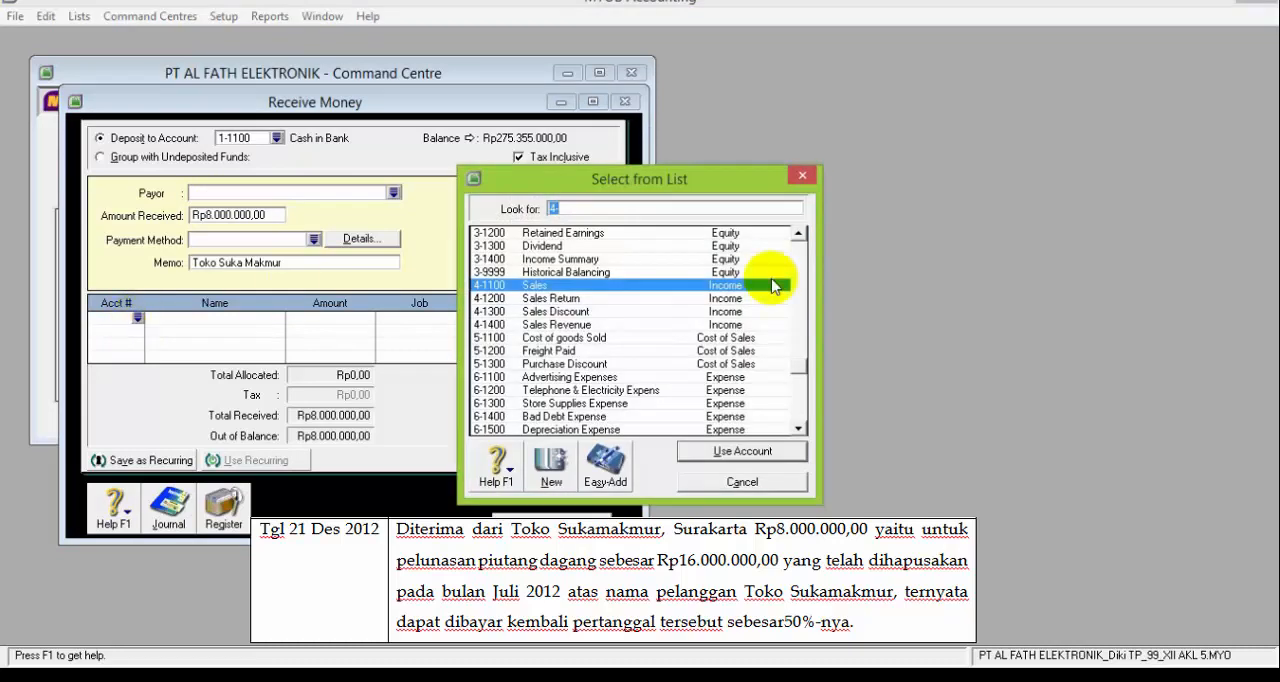
left_click(799, 234)
left_click(799, 234)
left_click(799, 234)
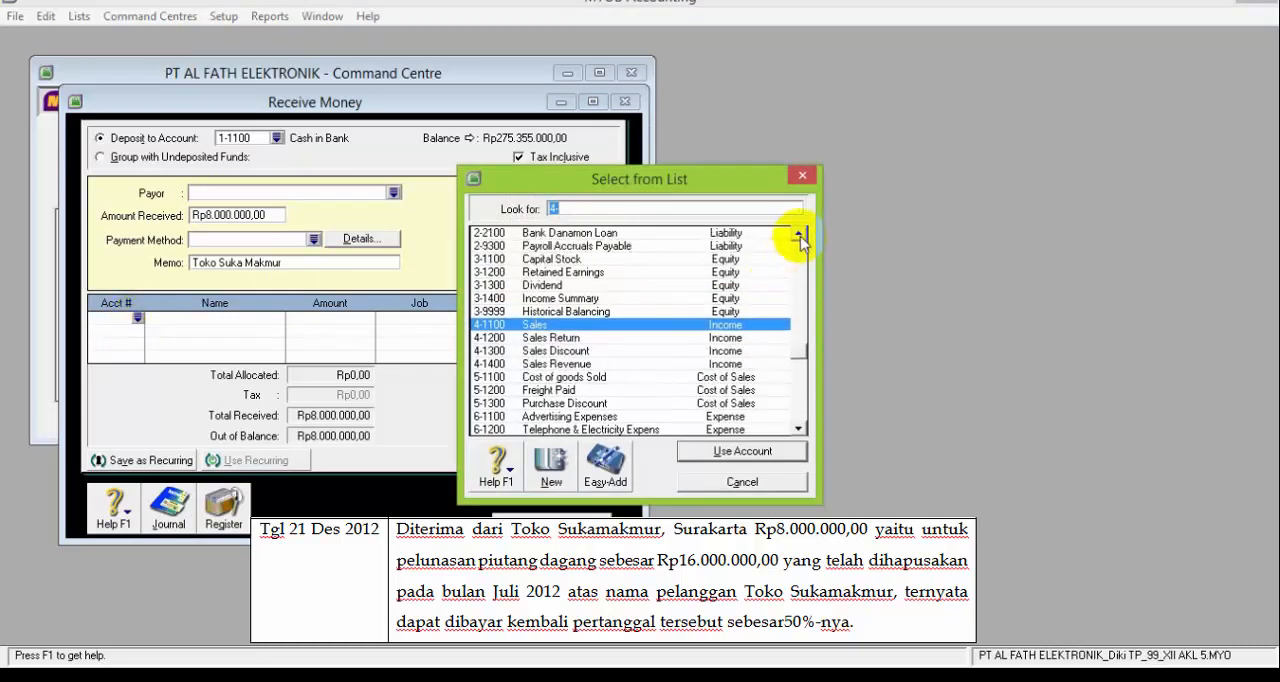
left_click(799, 234)
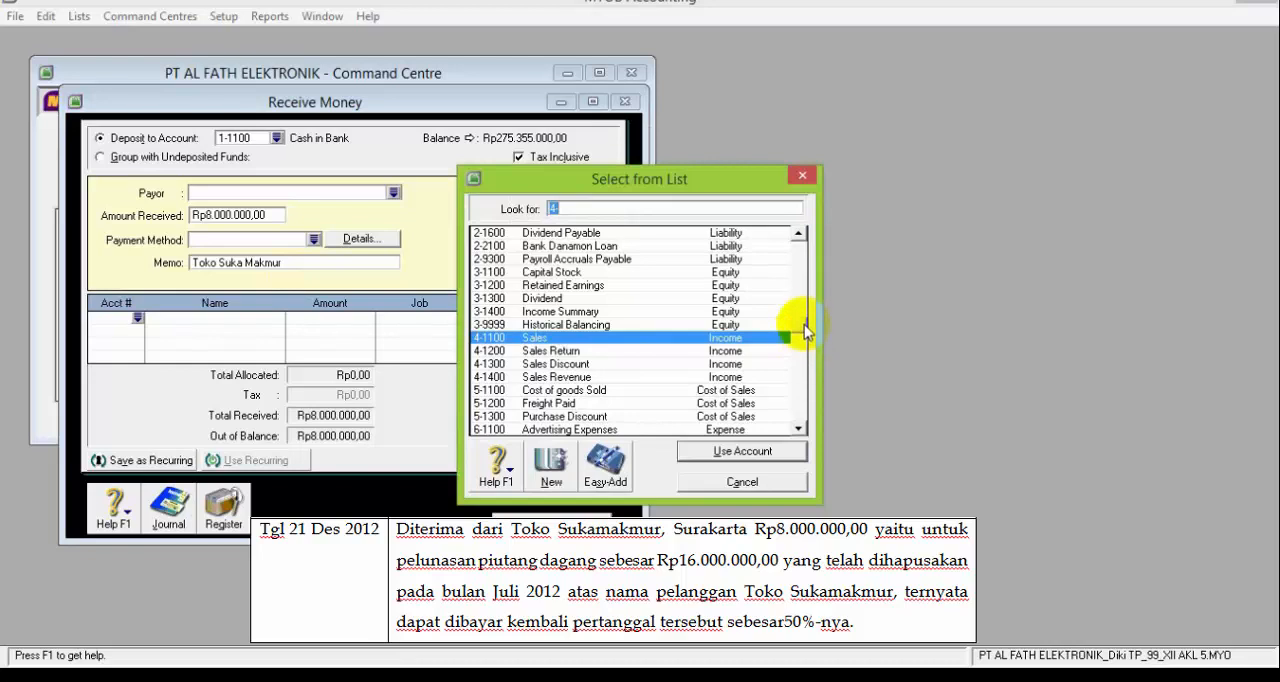
left_click(801, 282)
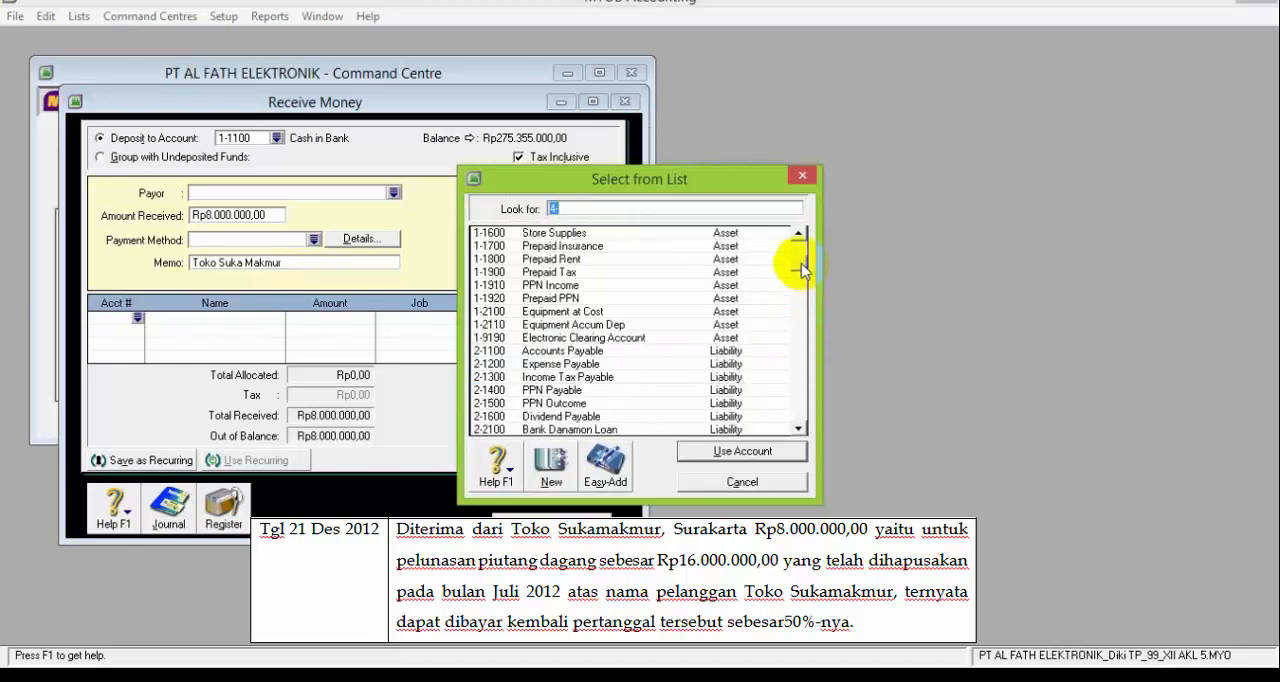
scroll(801, 282, "up", 1)
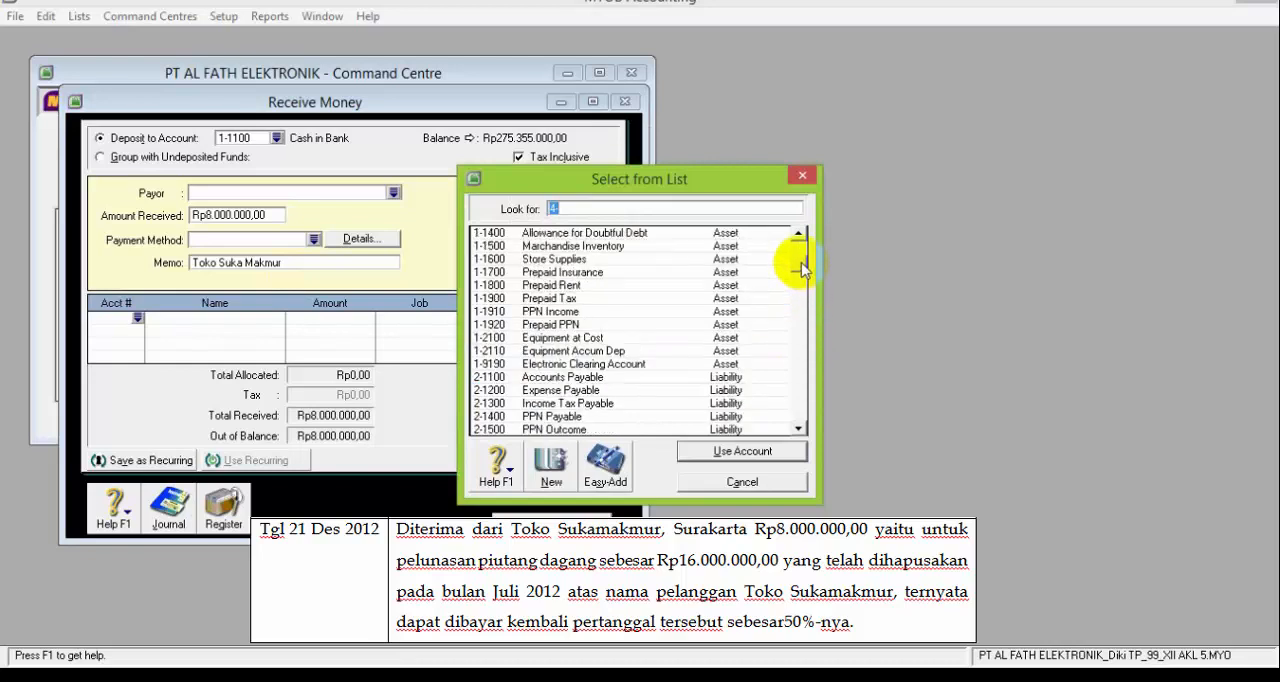
left_click(582, 233)
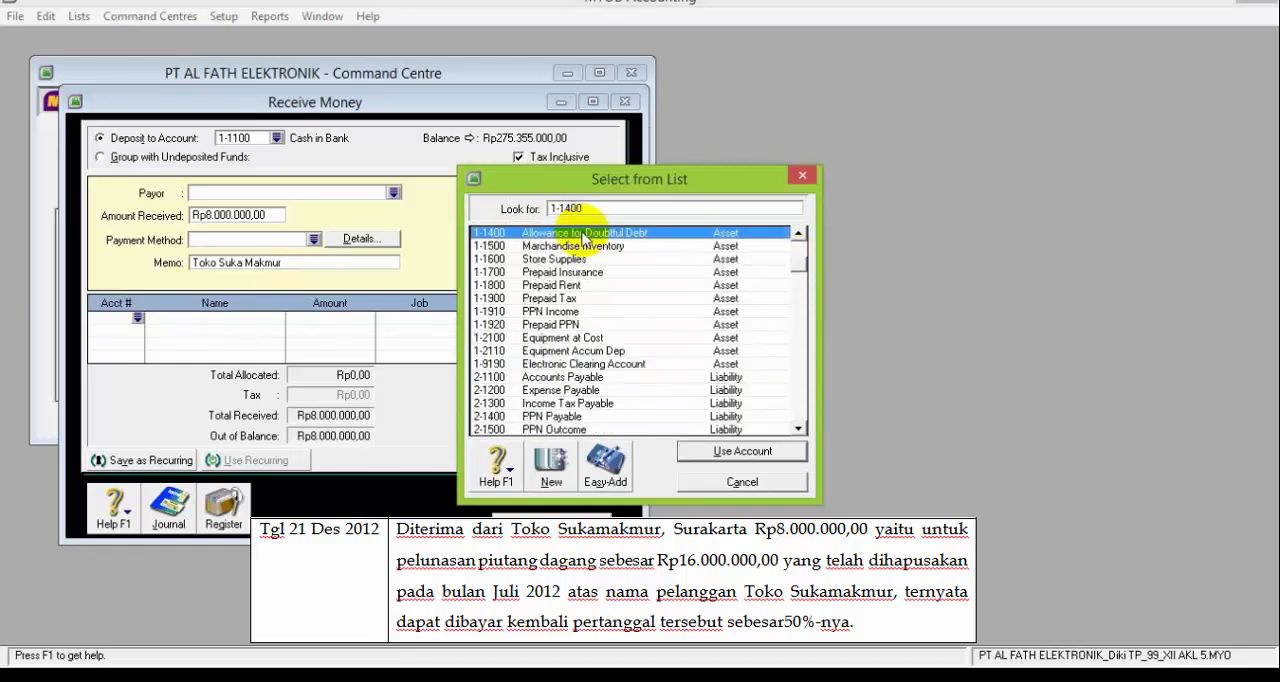
left_click(700, 455)
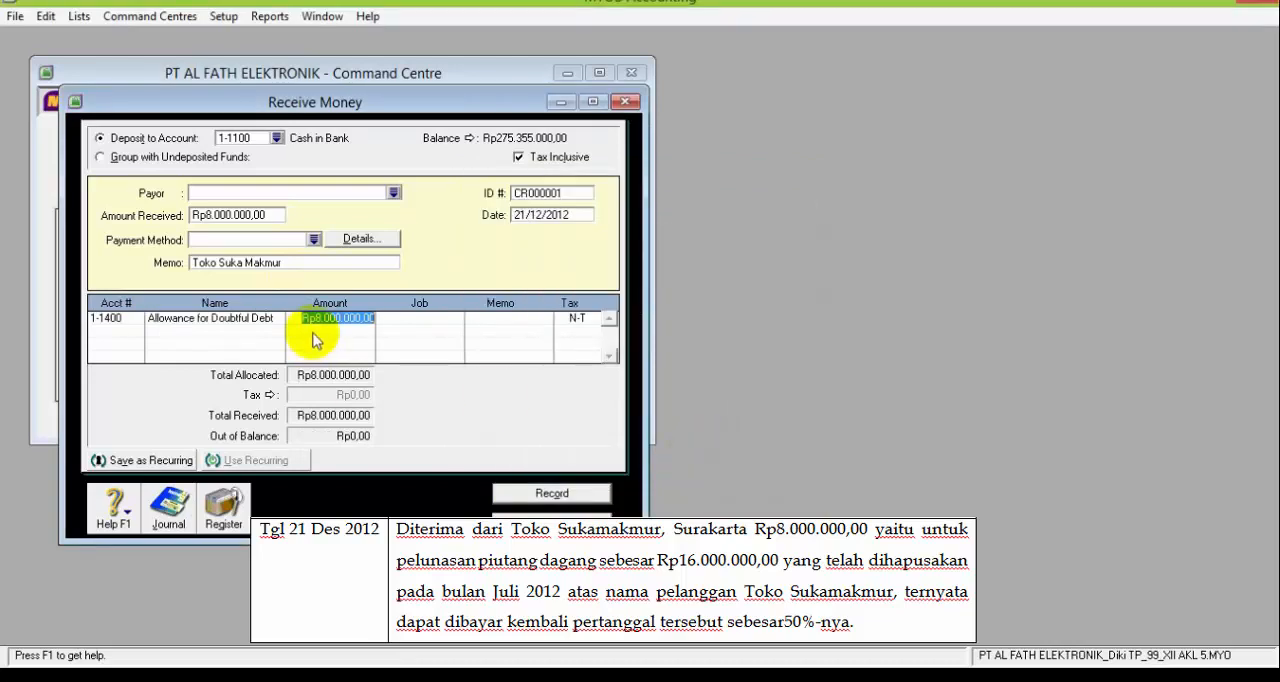
key("Return")
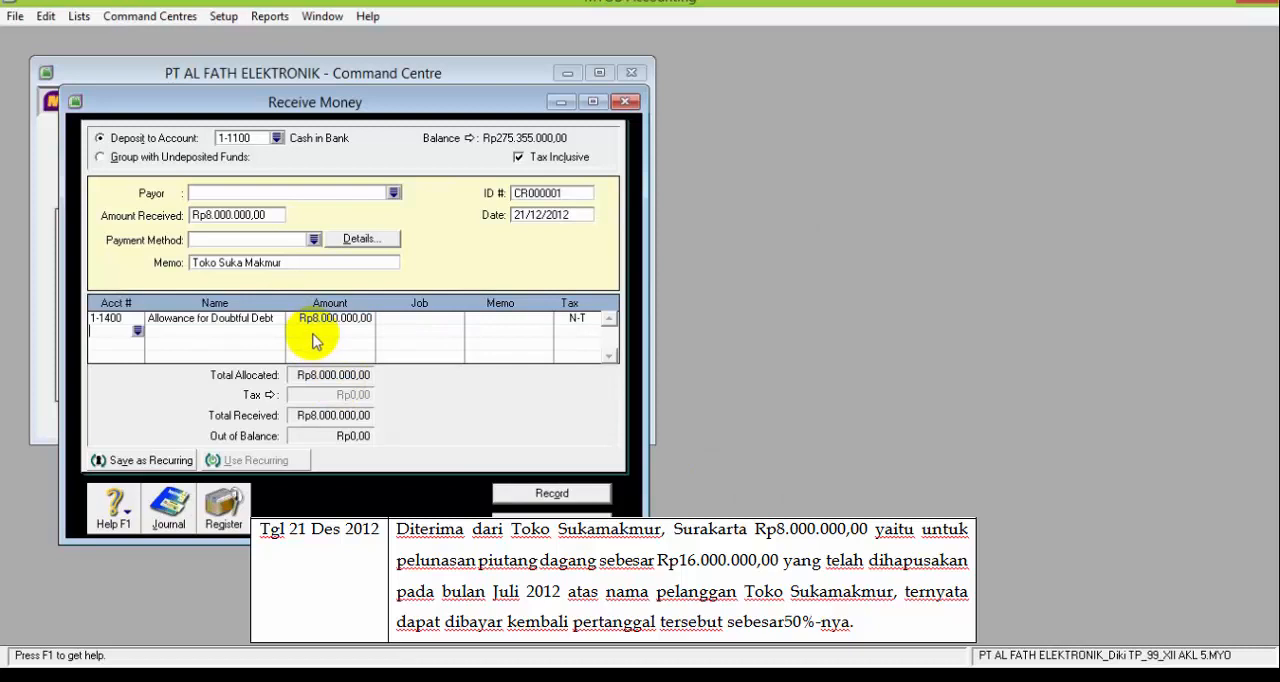
Review the receipt's recap, record the transaction and close the Receive Money window
key("ctrl+r")
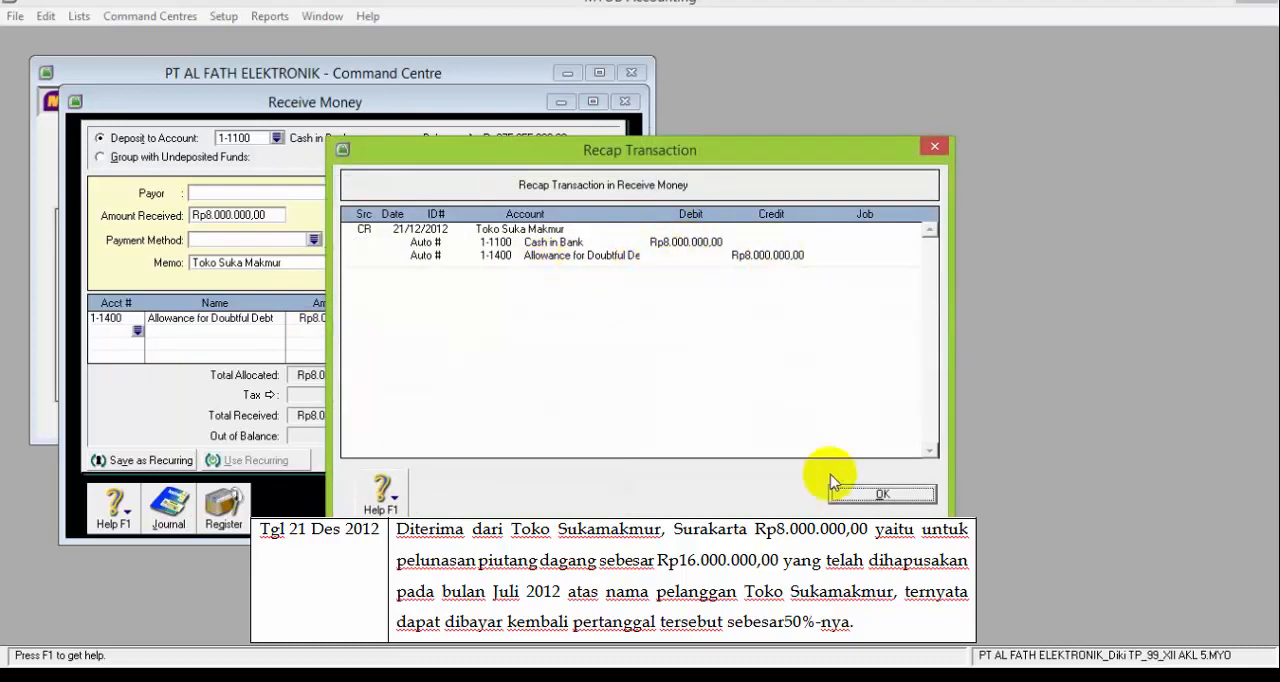
left_click(848, 495)
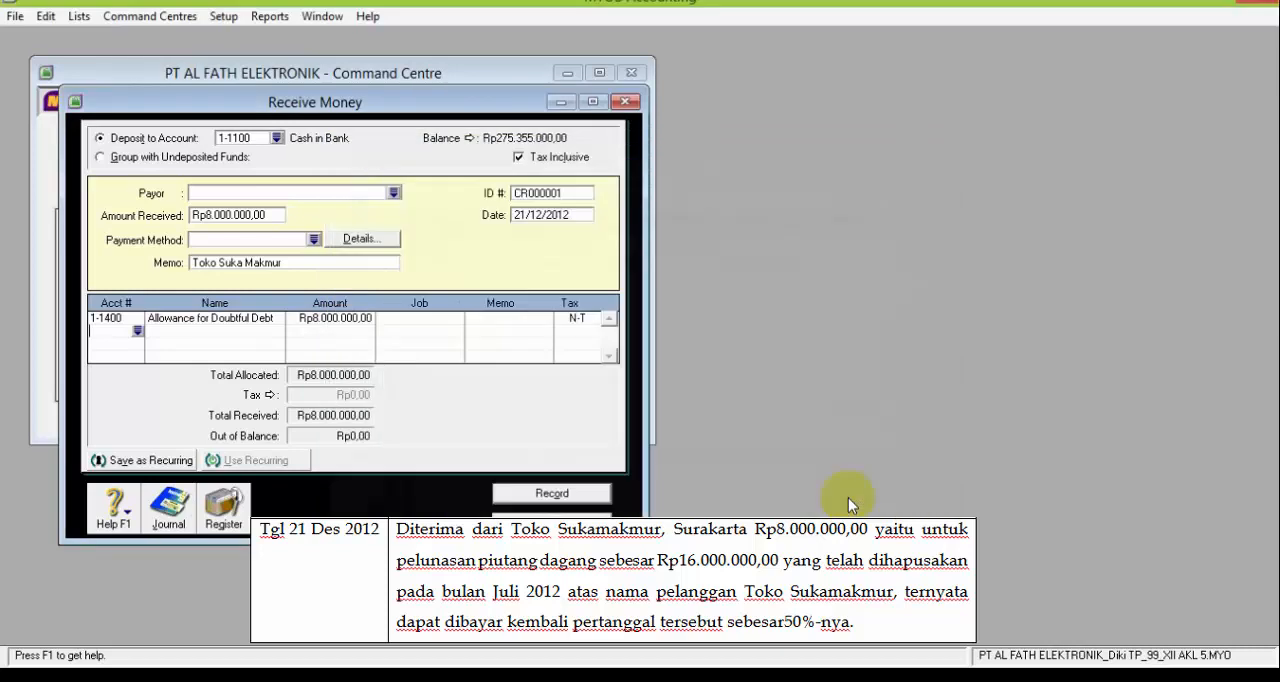
left_click(545, 494)
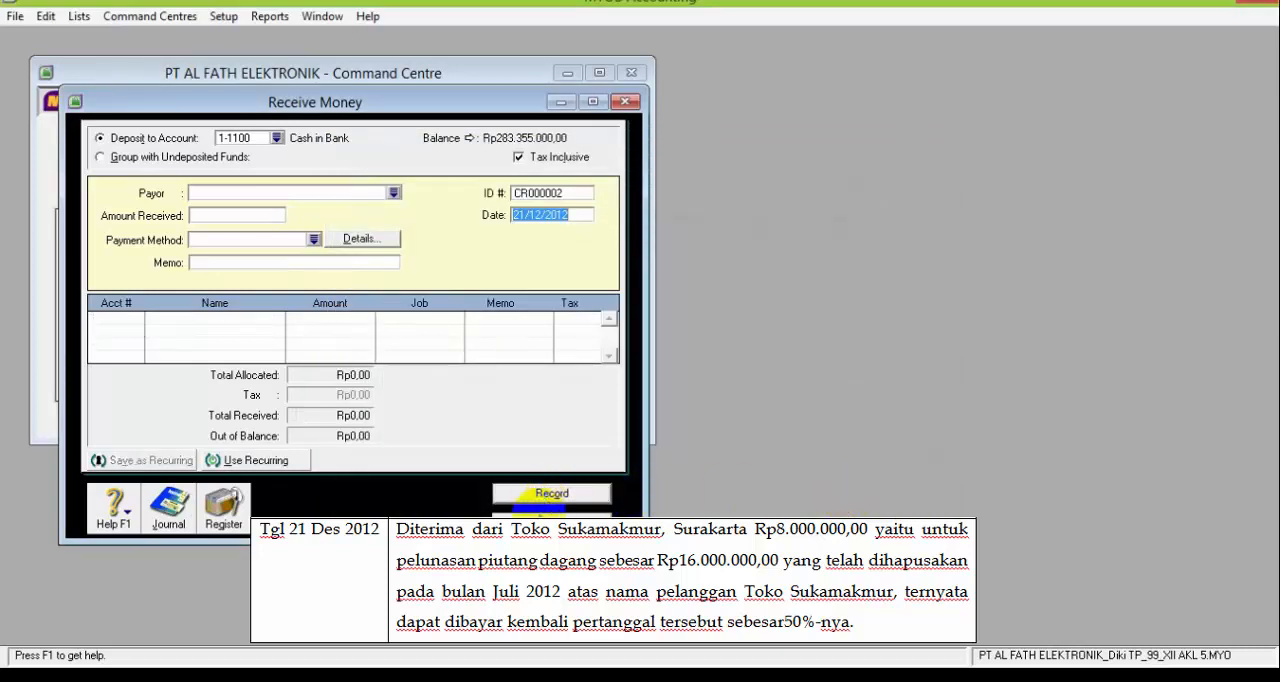
left_click(540, 522)
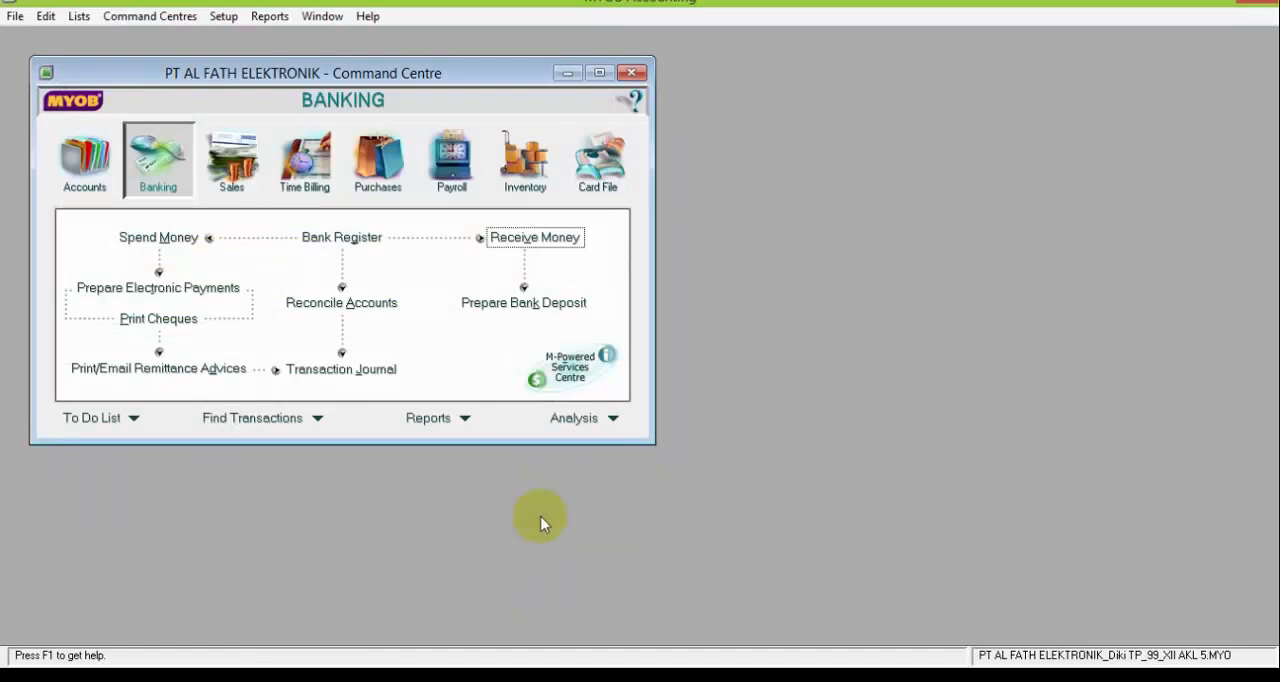